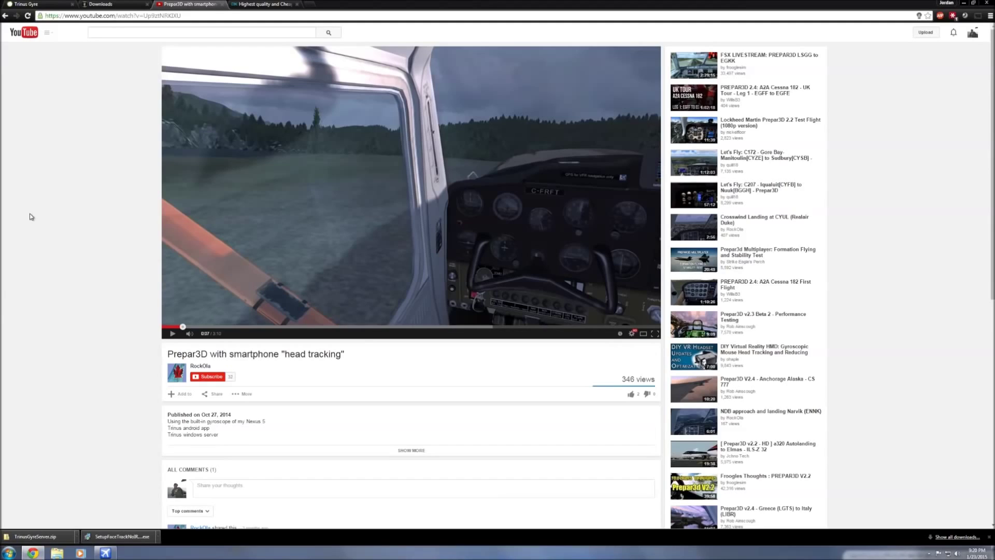
Step: Play the Prepar3D smartphone head-tracking video, expand its description, then pause it
left_click(230, 289)
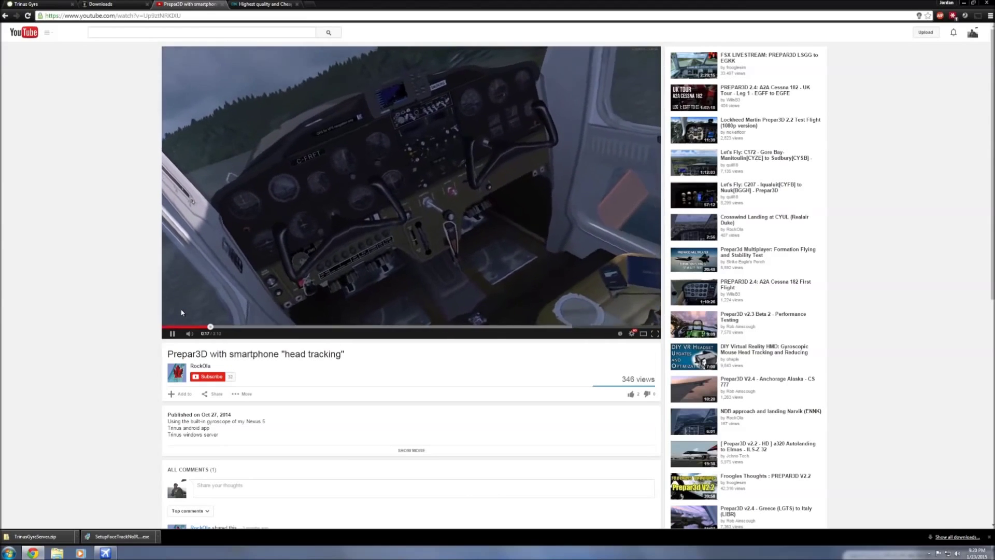
left_click(412, 451)
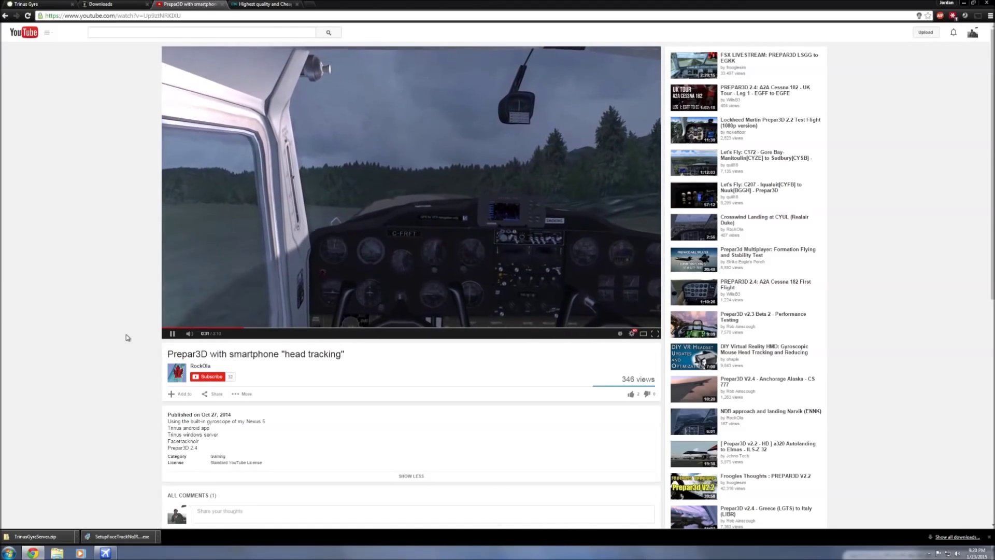
left_click(362, 170)
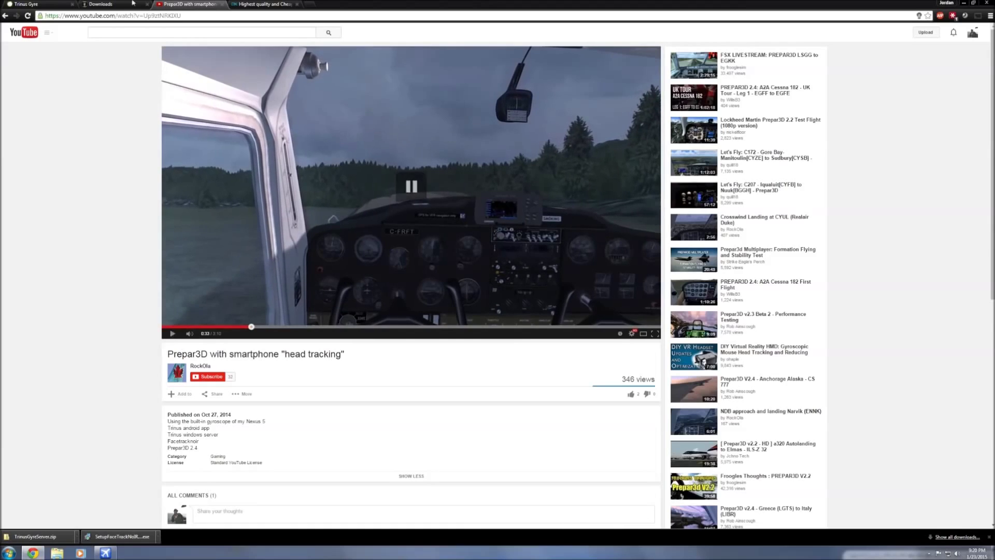
Step: Reach the Trinus Gyre download page and check the Trinus Gyre Test Google Play listing
left_click(32, 4)
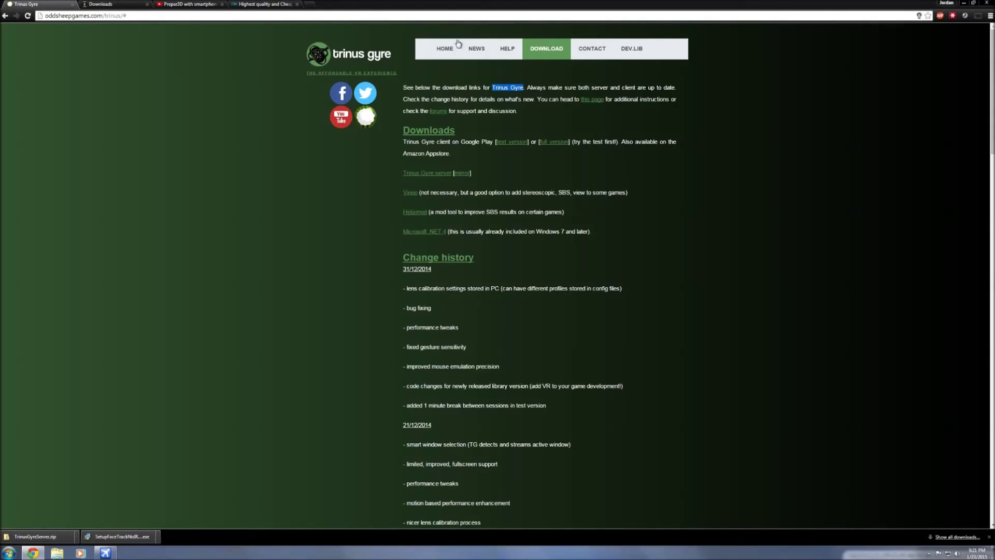
left_click(445, 49)
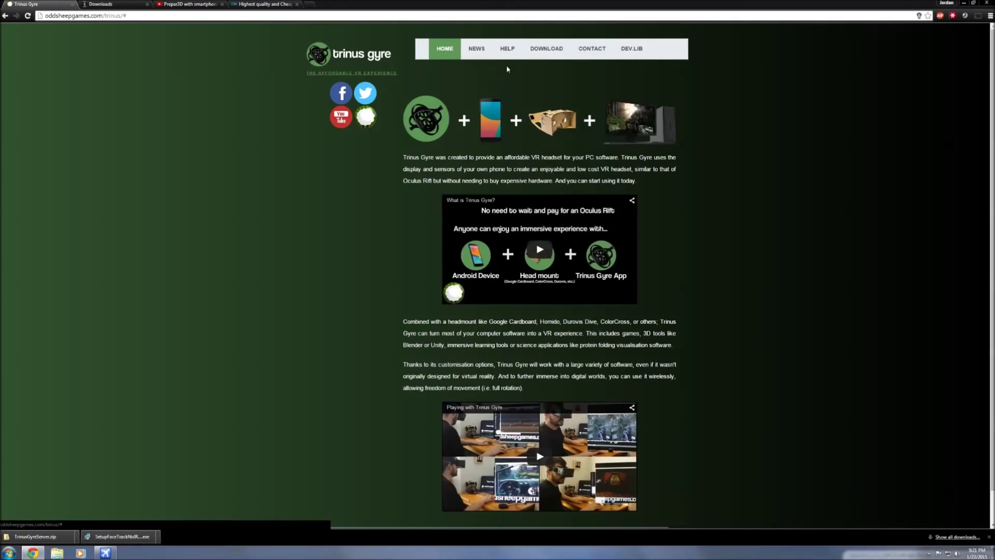
left_click(553, 54)
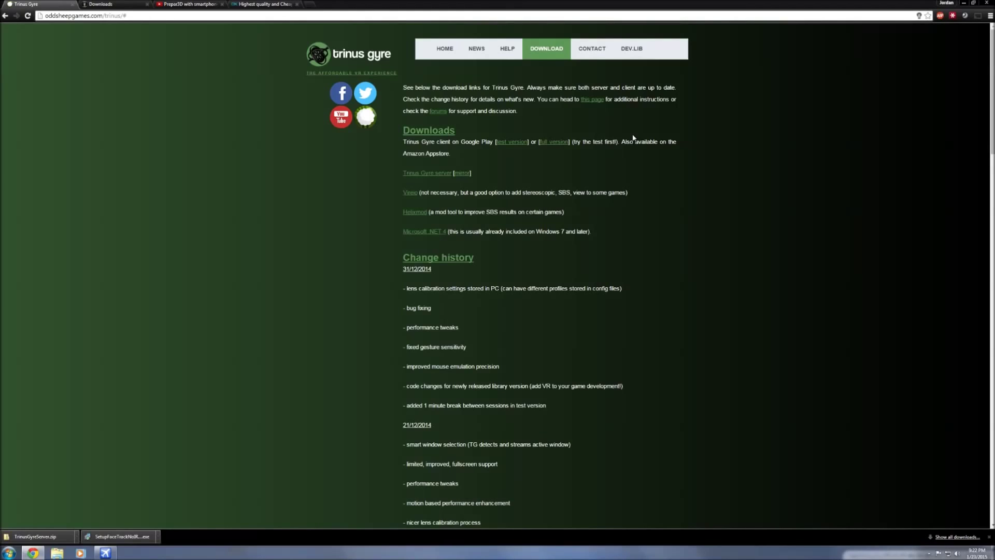
left_click(512, 141)
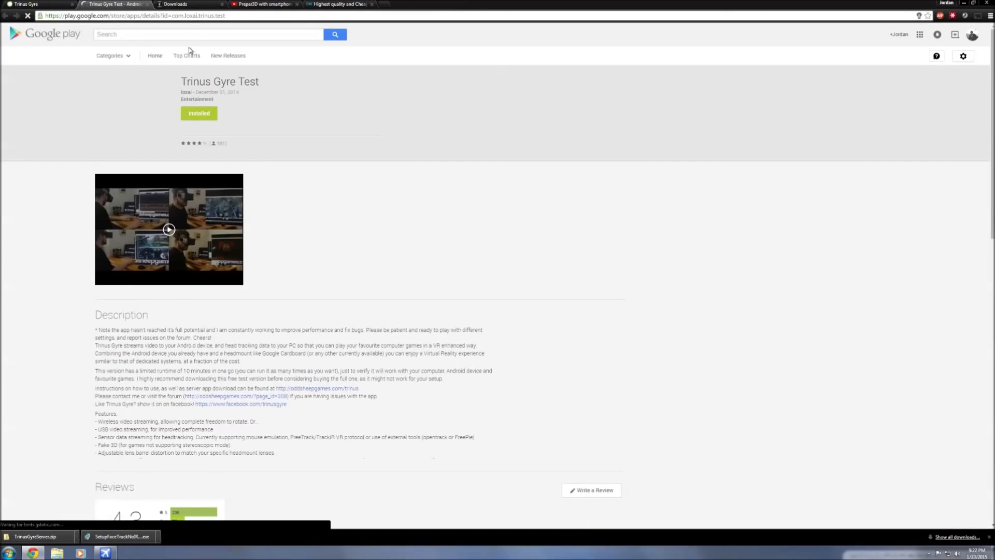
left_click(149, 4)
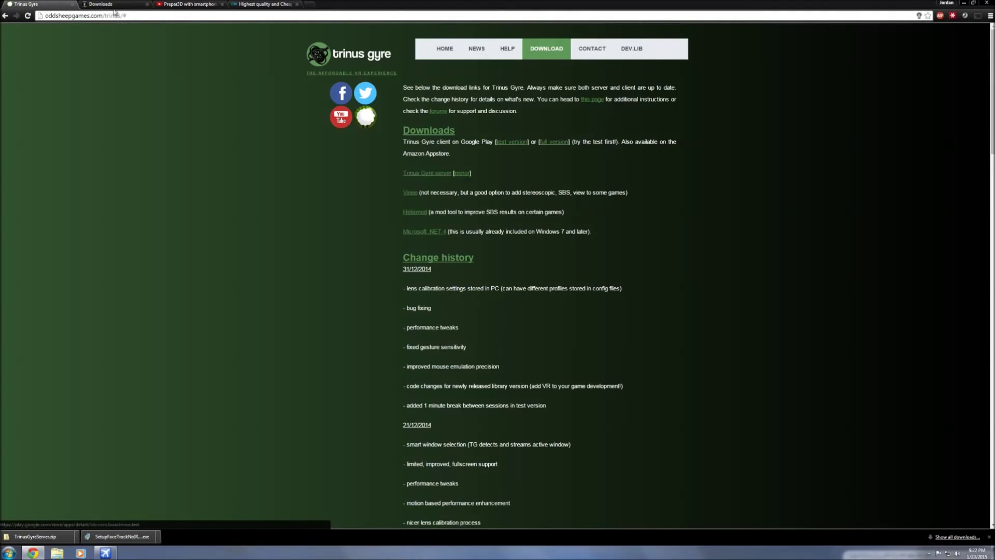
Step: Open the FaceTrackNoIR download page with the stable v170 installers, then minimize the browser
key("ctrl+Tab")
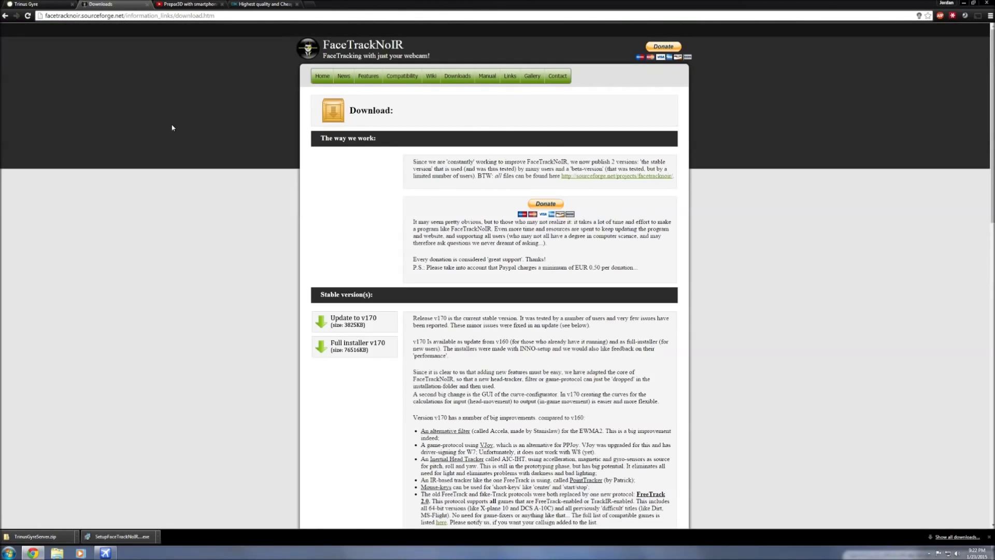
key("alt+Left")
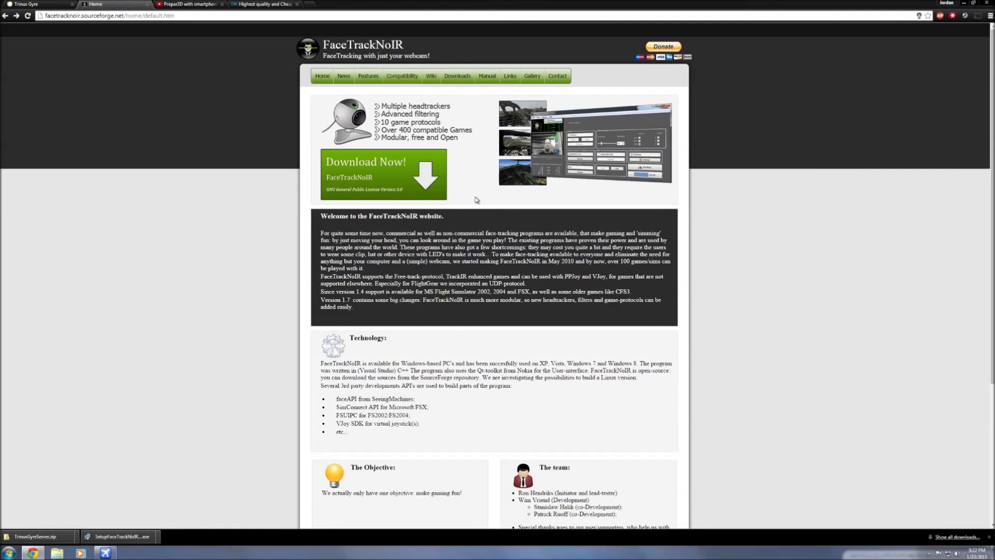
left_click(396, 162)
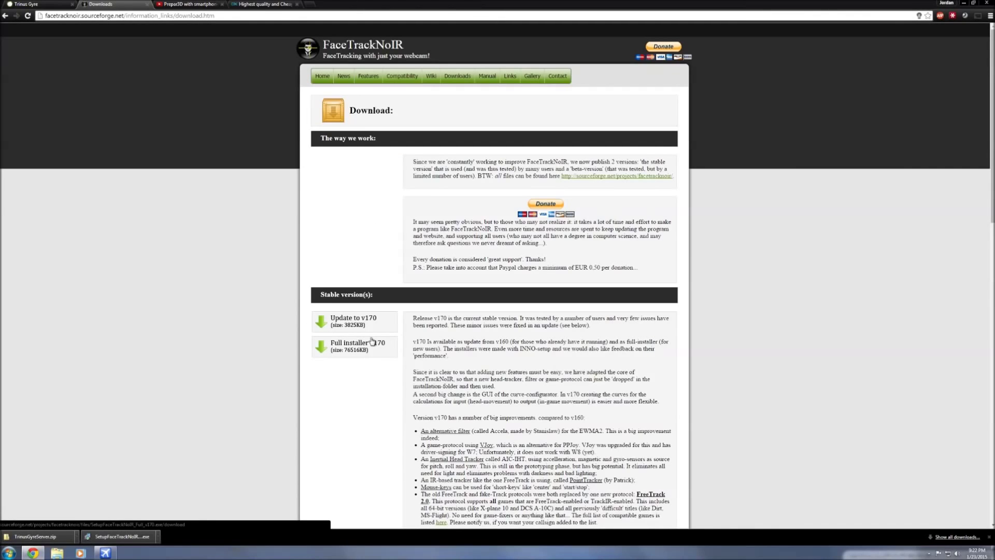
left_click(963, 4)
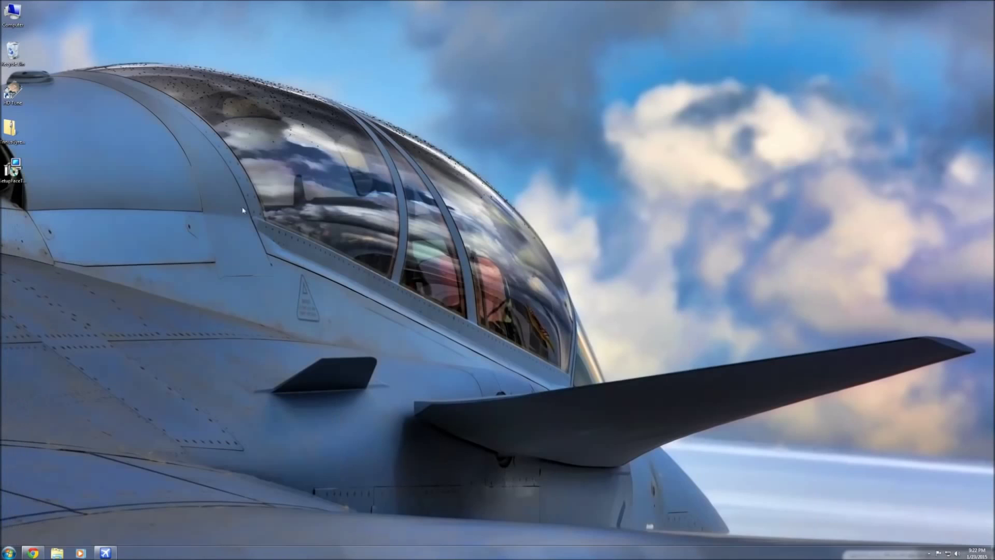
Step: Extract TrinusGyreServer.zip with 7-Zip into a TrinusGyreServer folder on the desktop
left_click(8, 134)
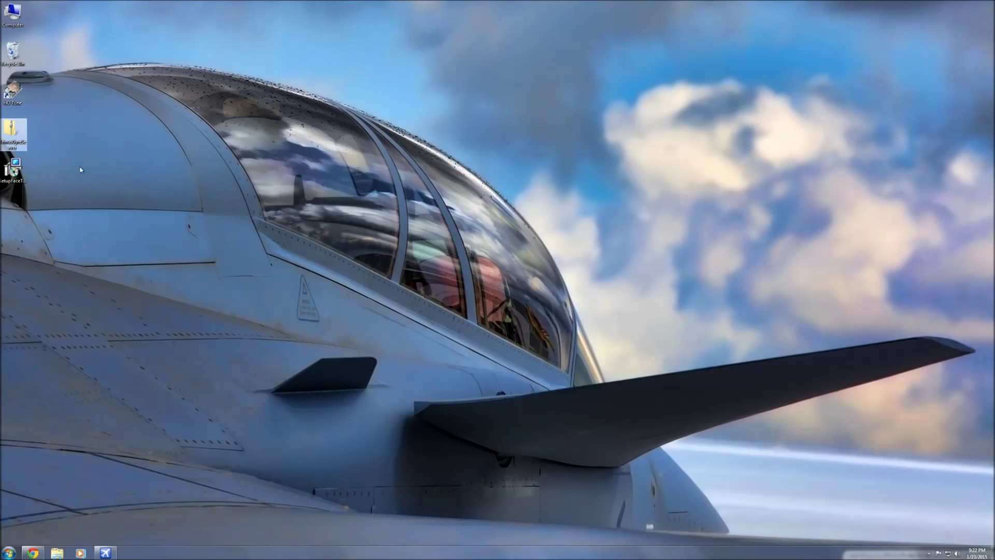
right_click(6, 139)
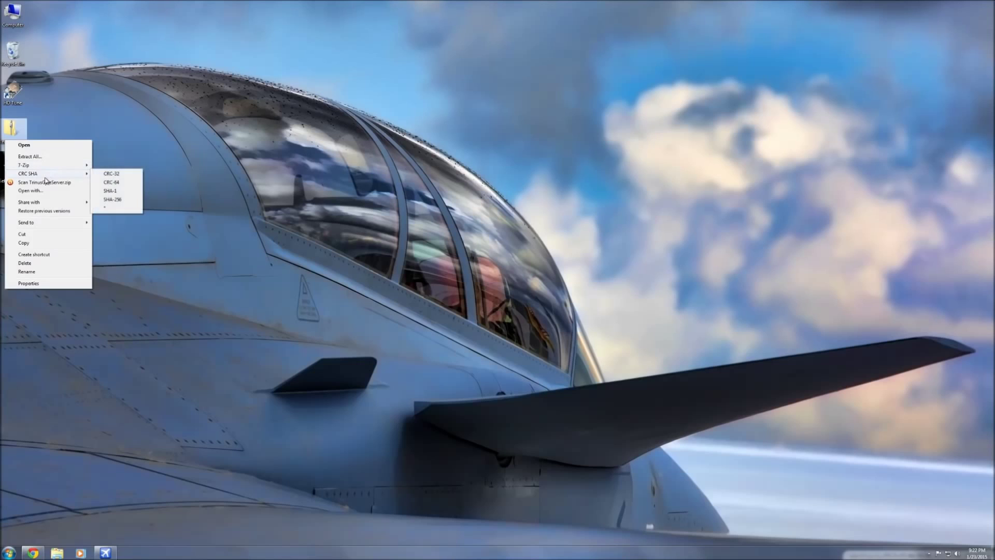
mouse_move(46, 164)
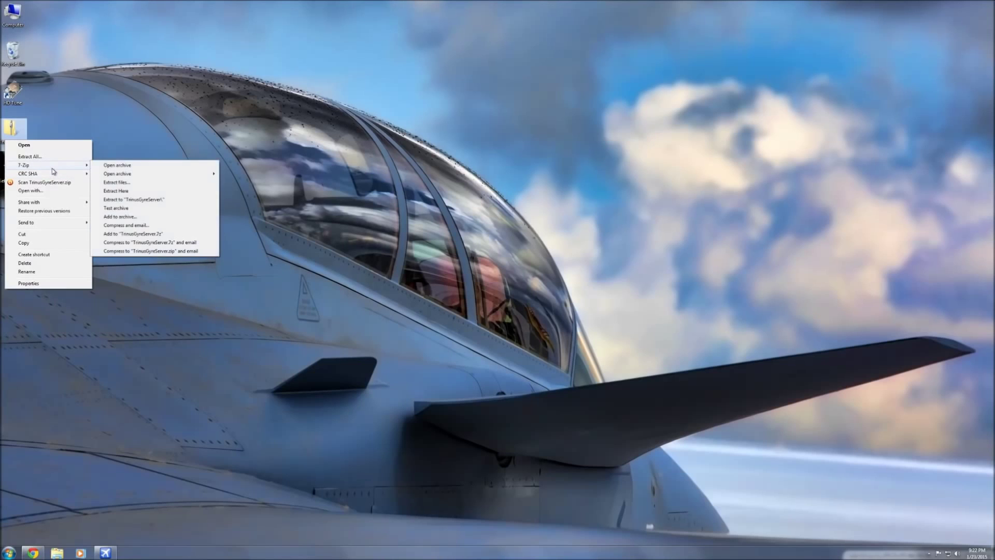
left_click(120, 185)
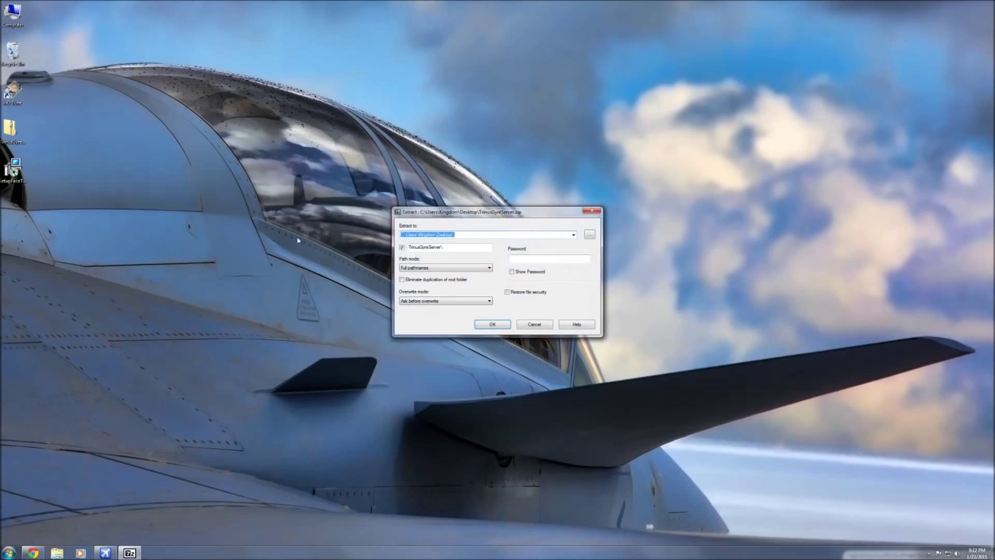
left_click(484, 322)
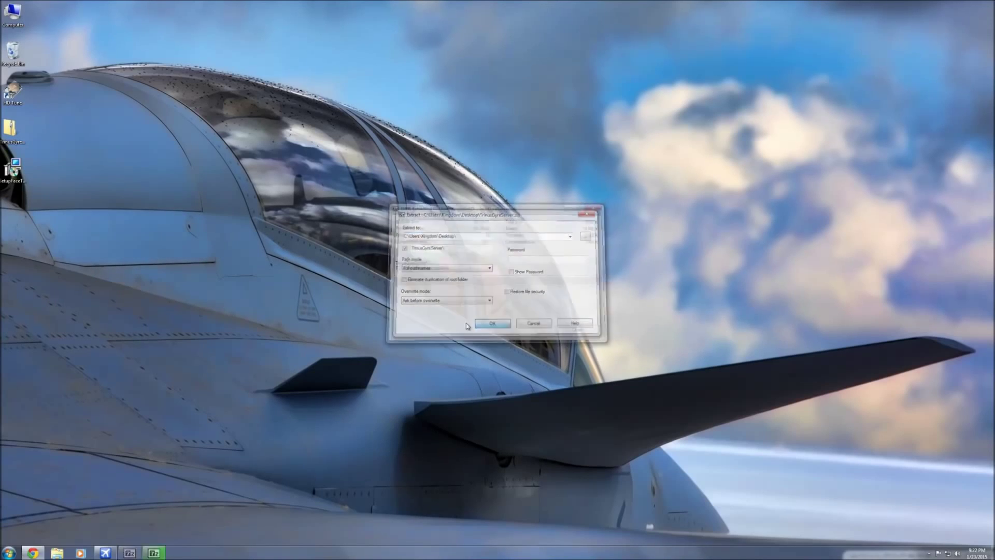
left_click(14, 173)
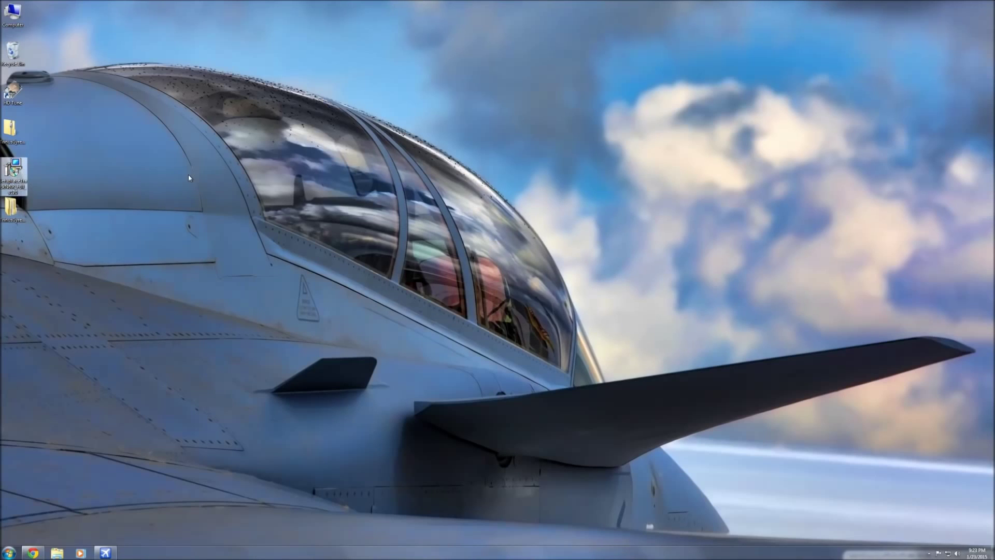
Step: Run setupFaceTrackNoIR, accept the GPL license, and keep the default install folder
double_click(16, 171)
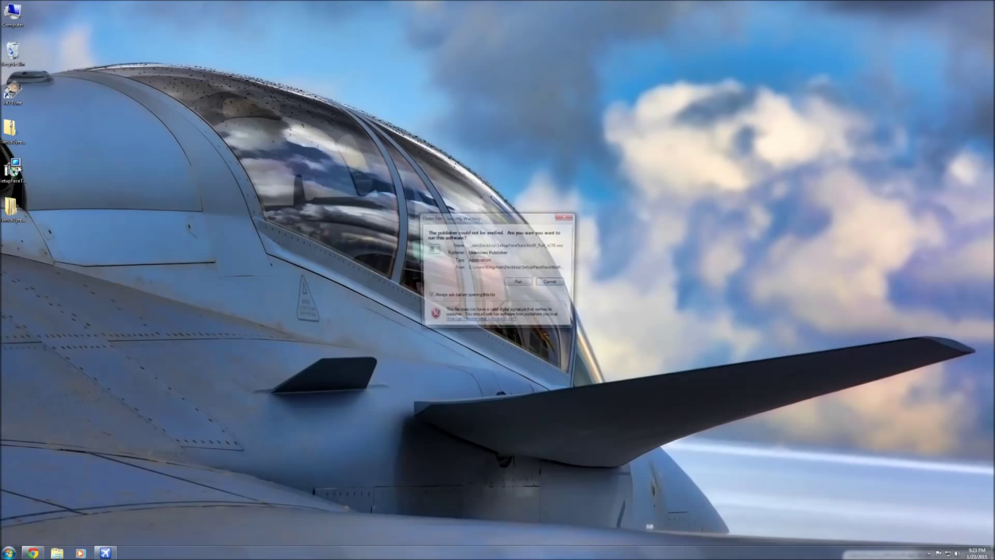
left_click(519, 282)
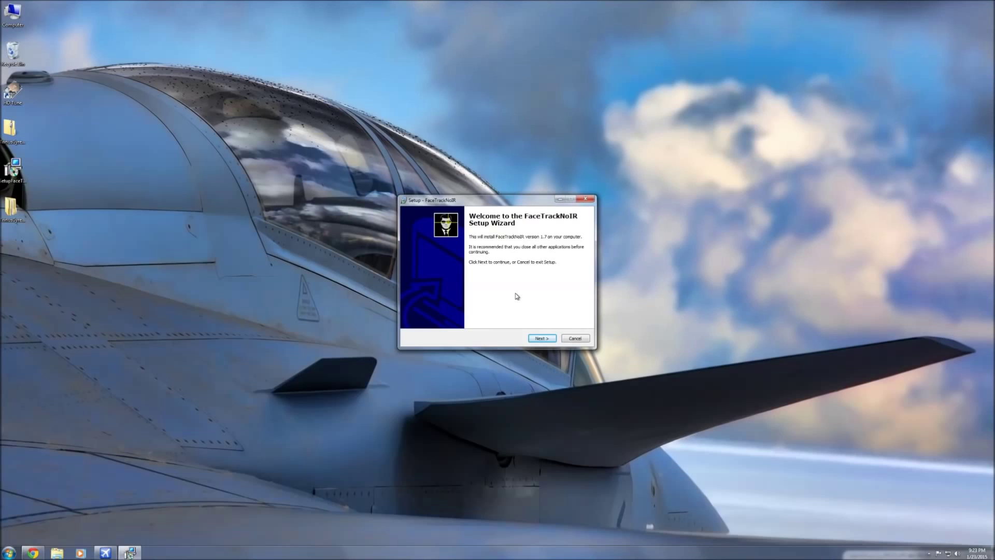
left_click(543, 338)
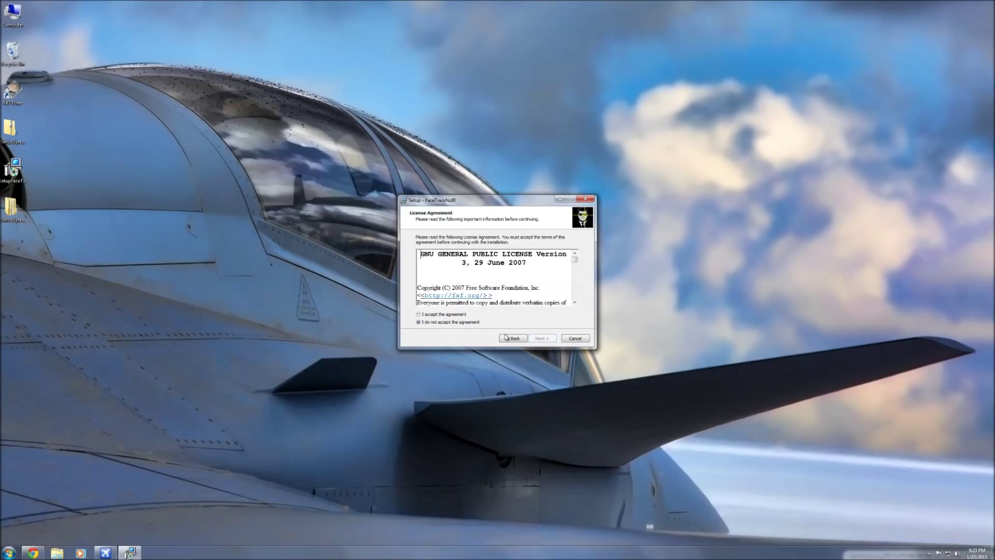
left_click(446, 314)
left_click(547, 339)
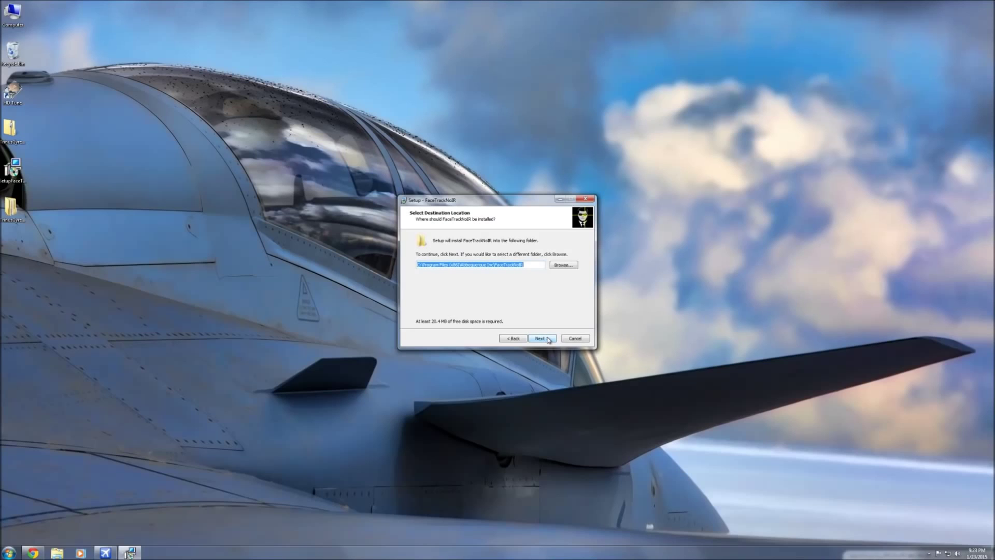
left_click(542, 337)
scroll(576, 280, "down", 1)
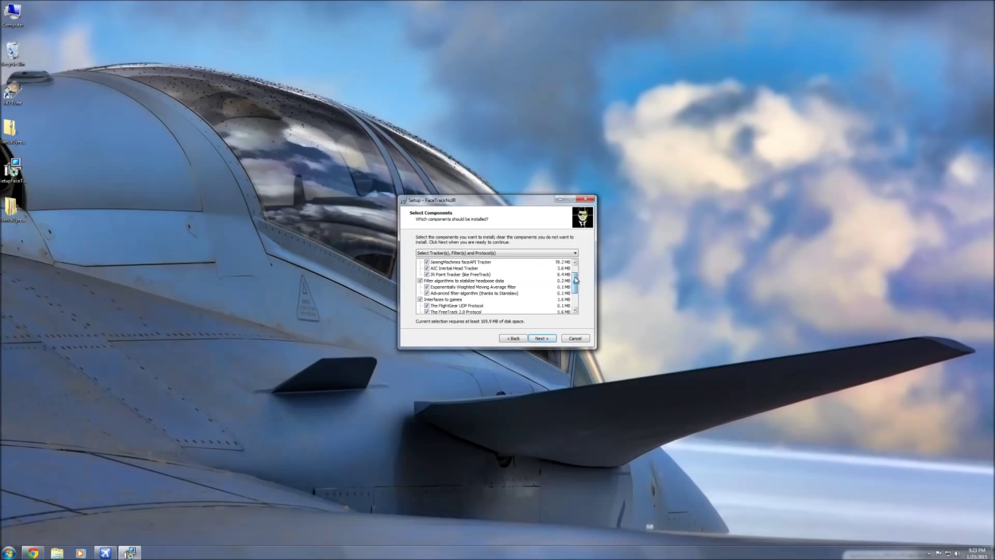
scroll(576, 295, "up", 1)
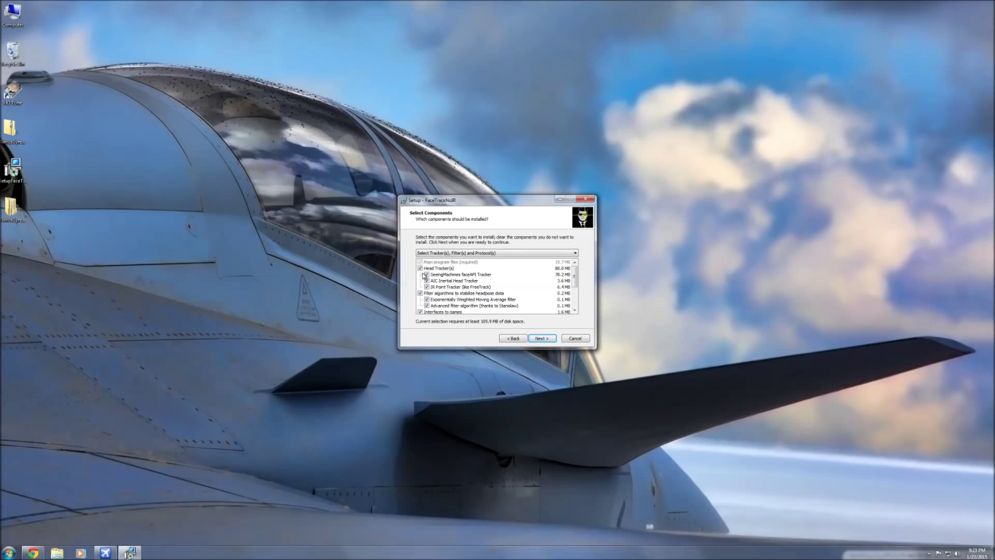
Step: Exclude the AIC Inertial Head Tracker, IR Point Tracker and EWMA filter, keeping the Advanced filter
left_click(427, 281)
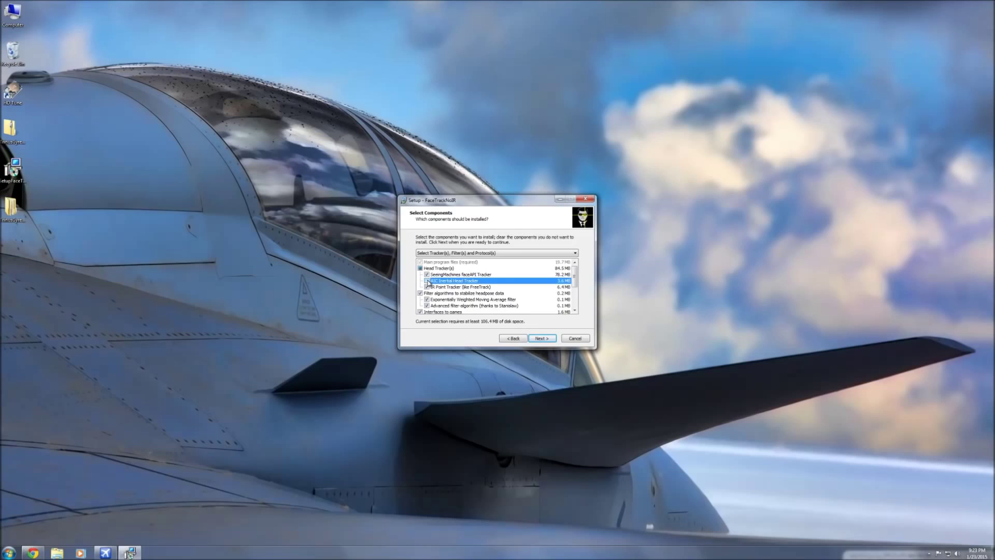
left_click(427, 287)
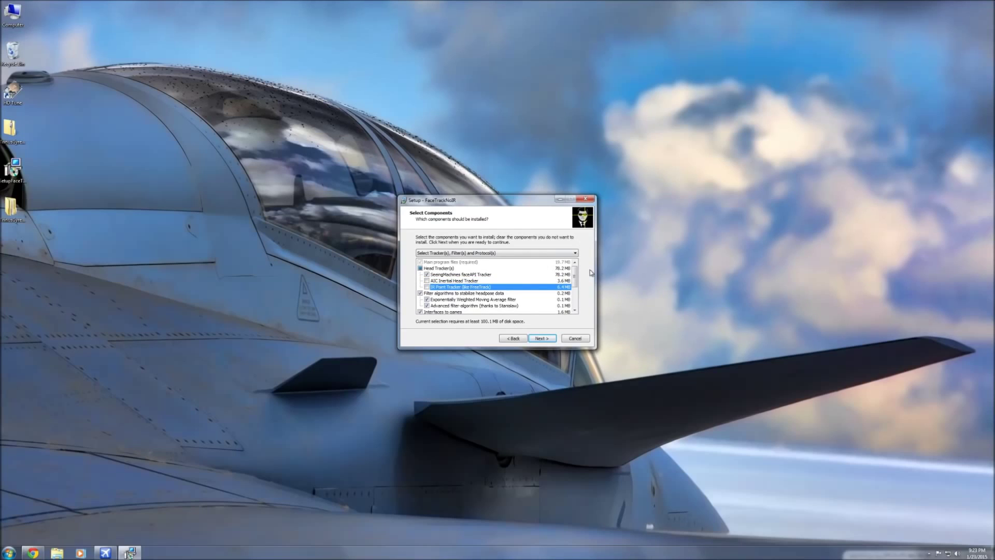
scroll(576, 283, "down", 1)
scroll(576, 282, "down", 2)
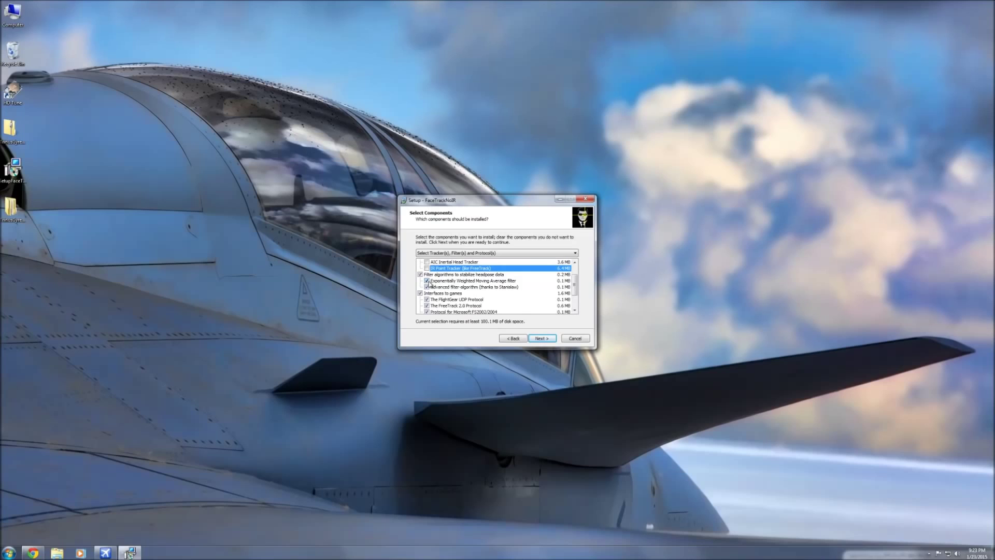
left_click(427, 281)
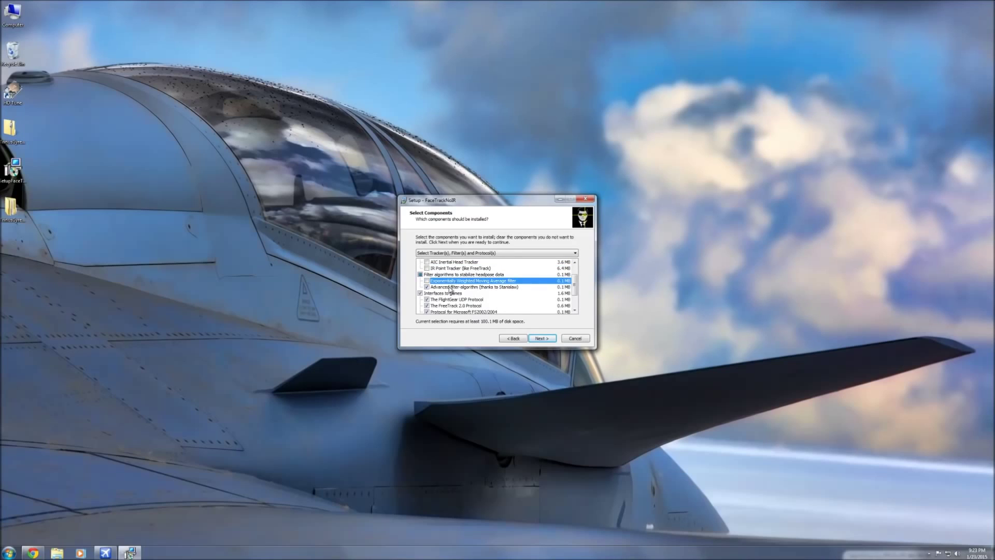
left_click(451, 289)
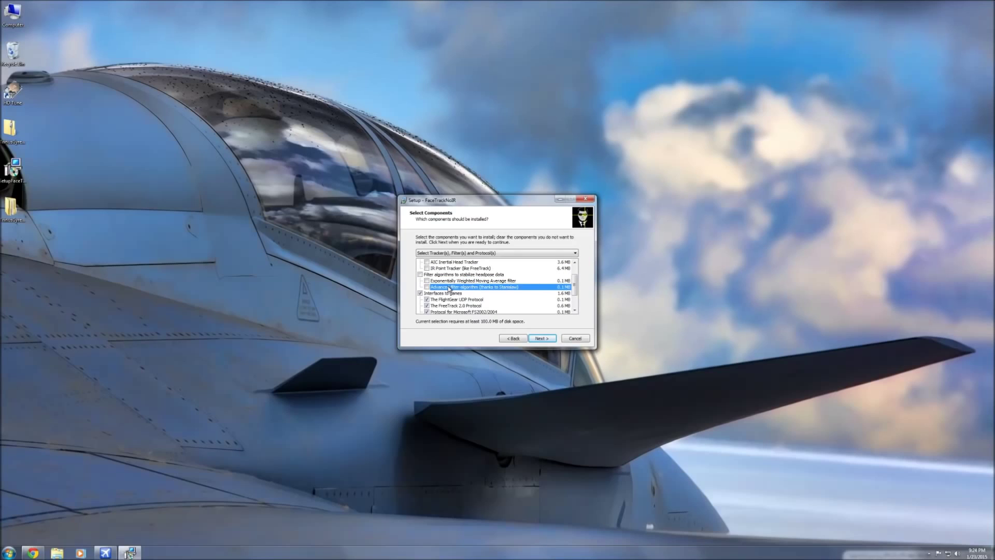
left_click(449, 290)
scroll(449, 293, "down", 2)
scroll(449, 292, "down", 2)
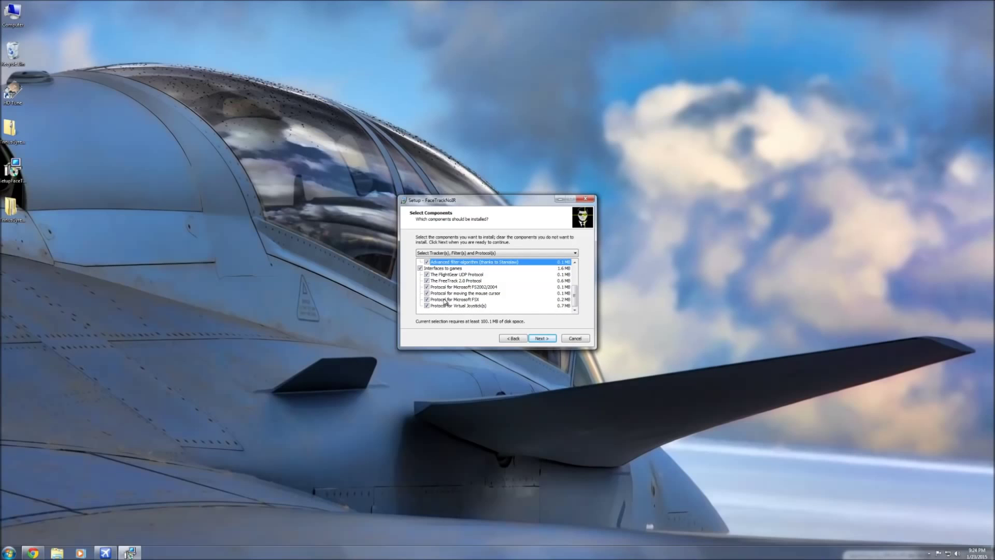
Step: Drop FlightGear, FreeTrack 2.0, FS2002/2004, mouse-cursor and Virtual Joystick protocols, keeping FSX
left_click(440, 274)
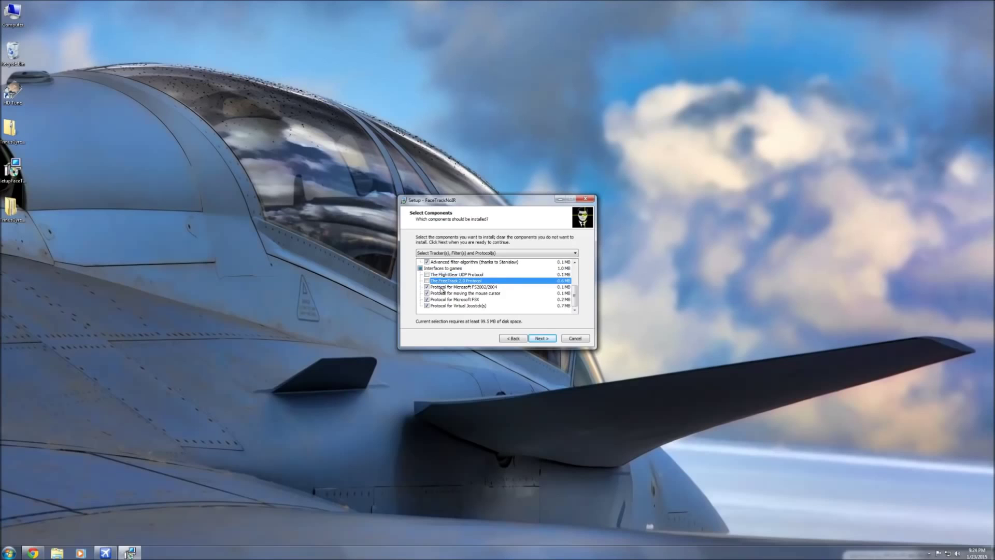
left_click(442, 287)
left_click(446, 305)
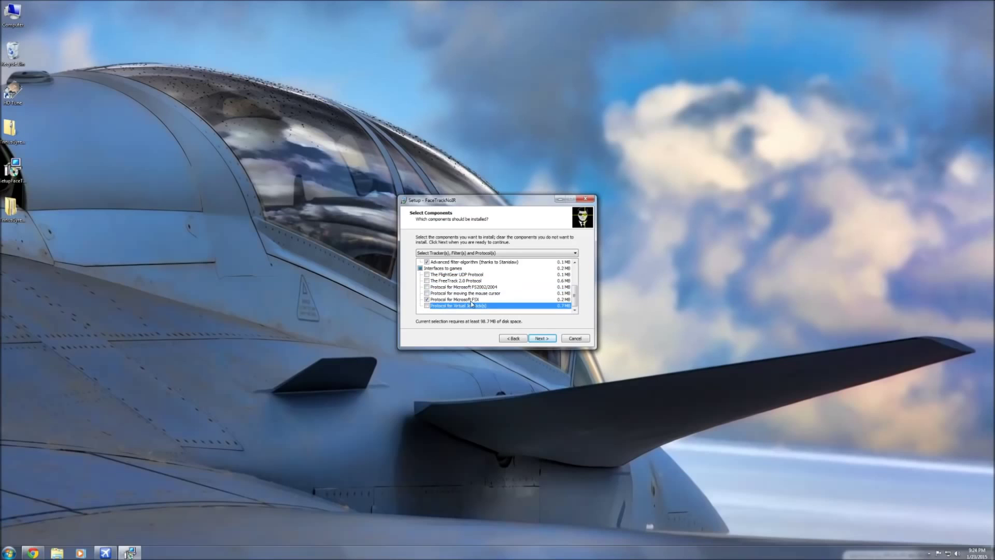
scroll(472, 304, "up", 1)
scroll(472, 304, "up", 2)
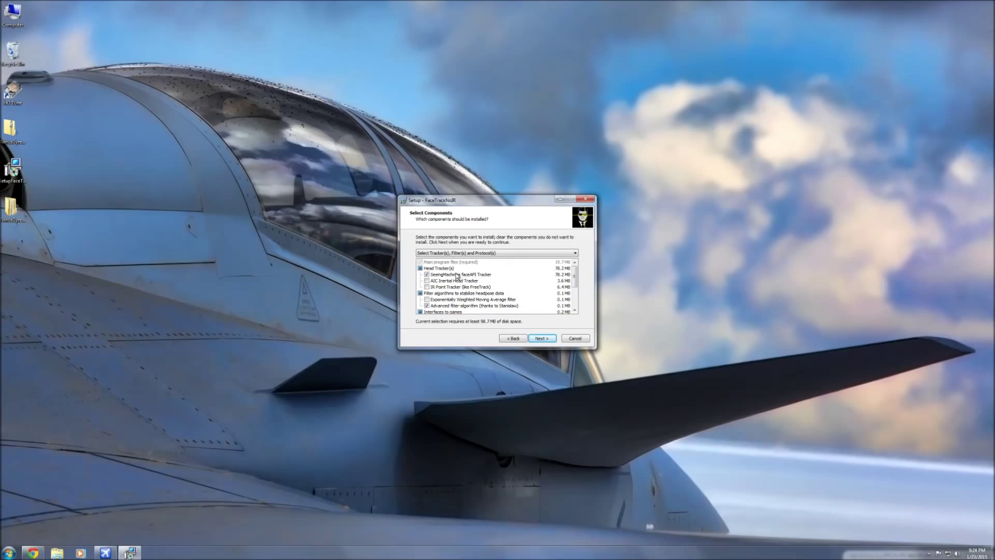
scroll(463, 281, "down", 1)
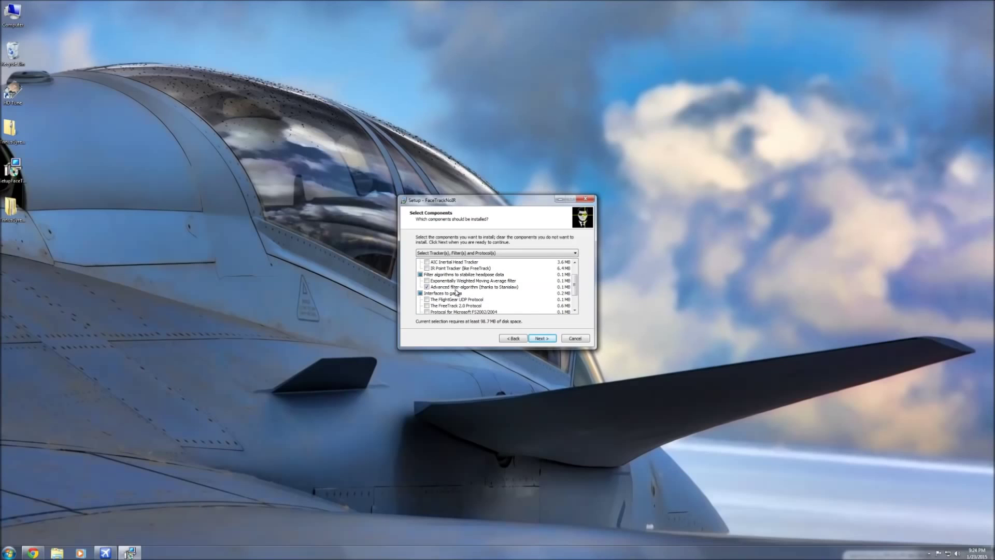
scroll(458, 293, "down", 2)
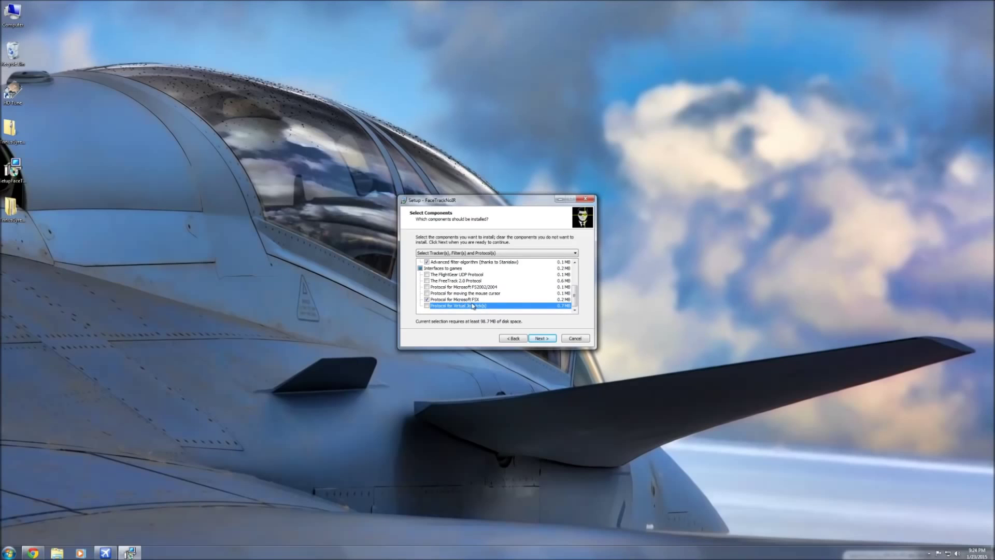
left_click(545, 339)
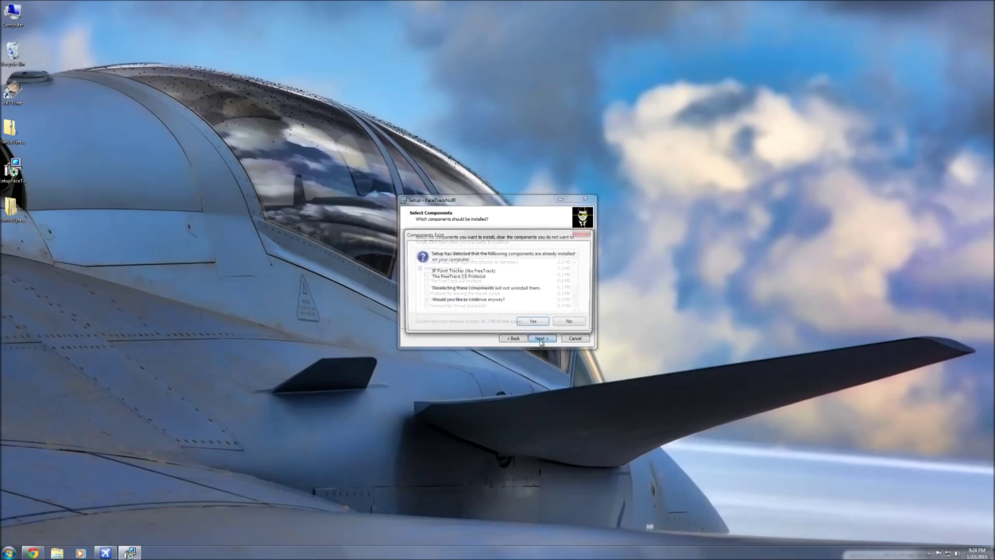
Step: Accept the existing components and default Start Menu folder, install, and finish the wizard
left_click(536, 322)
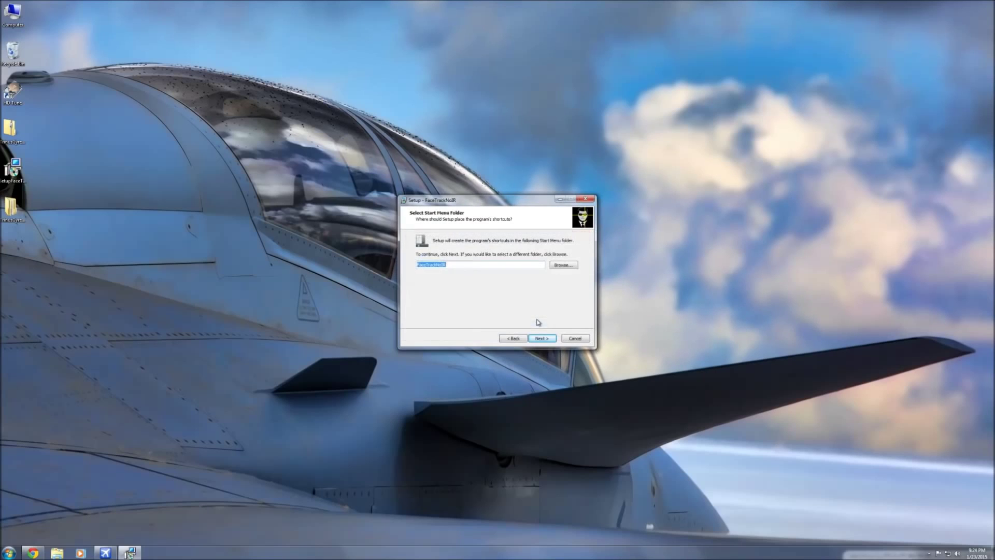
left_click(543, 338)
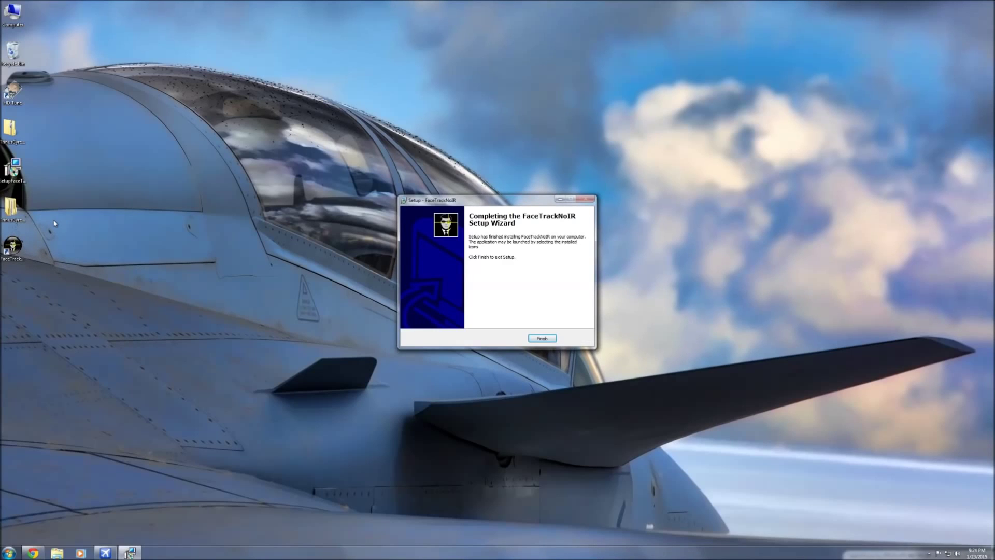
left_click(554, 339)
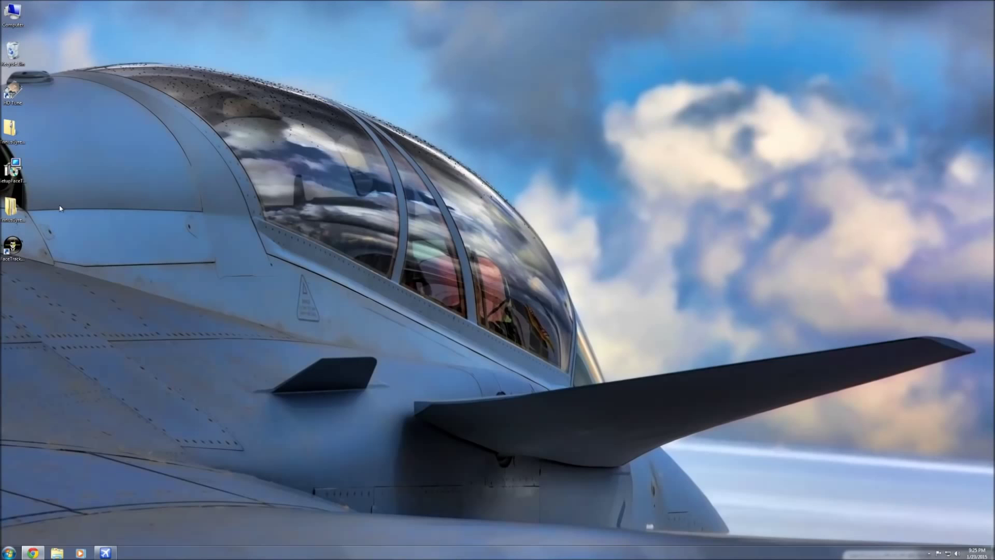
Step: Launch TGServer from the TrinusGyreServer folder, move its window lower, and close Explorer
left_click(8, 216)
double_click(9, 214)
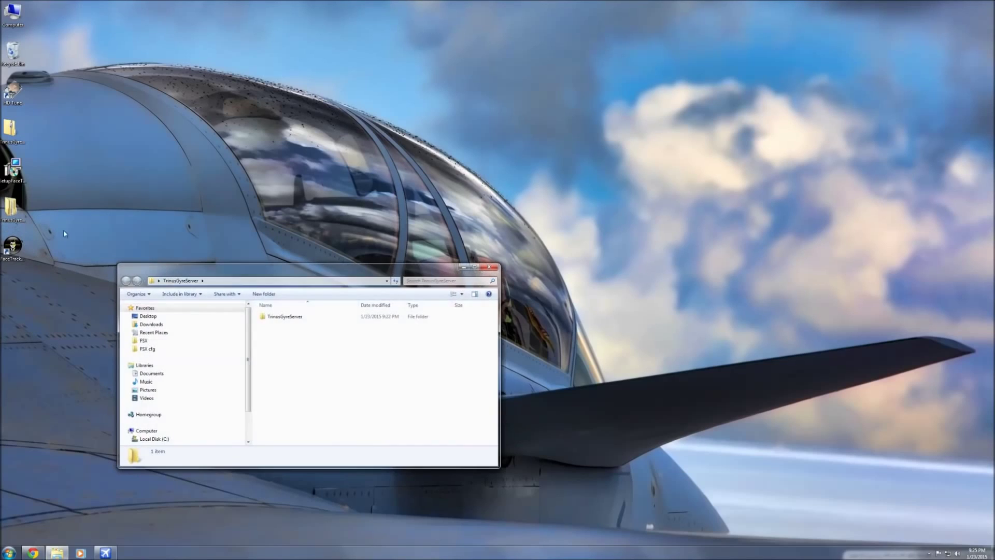
double_click(281, 317)
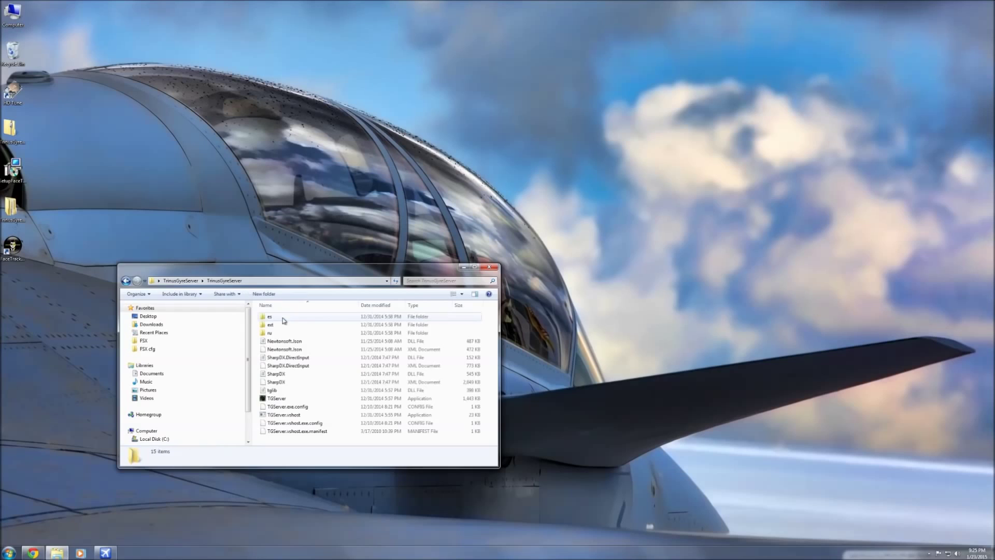
left_click(283, 401)
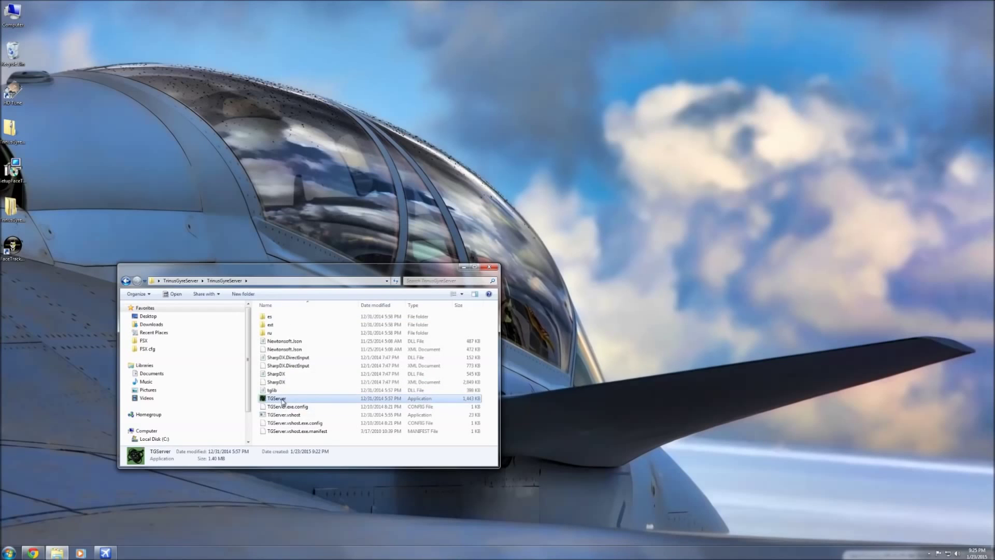
double_click(283, 401)
mouse_move(277, 398)
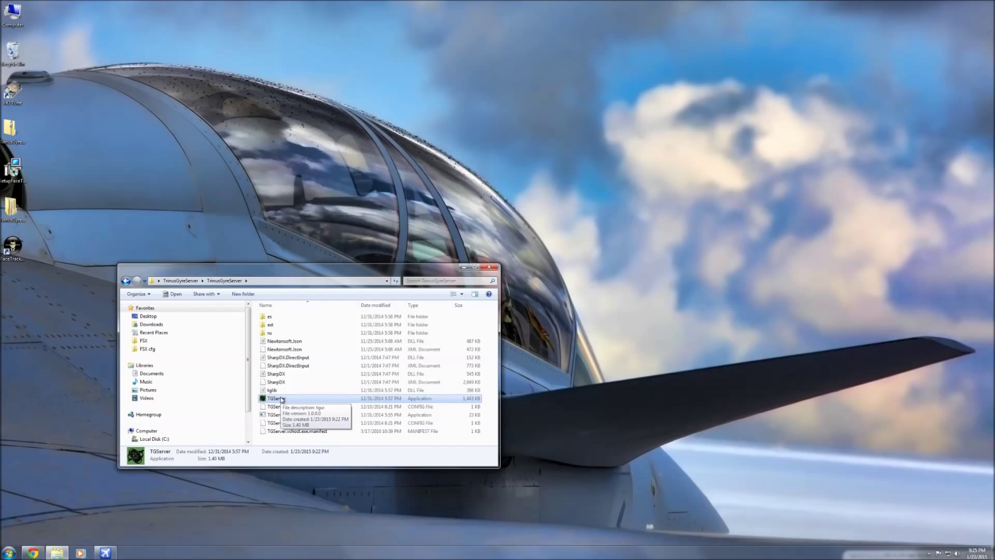
left_click_drag(234, 94, 200, 335)
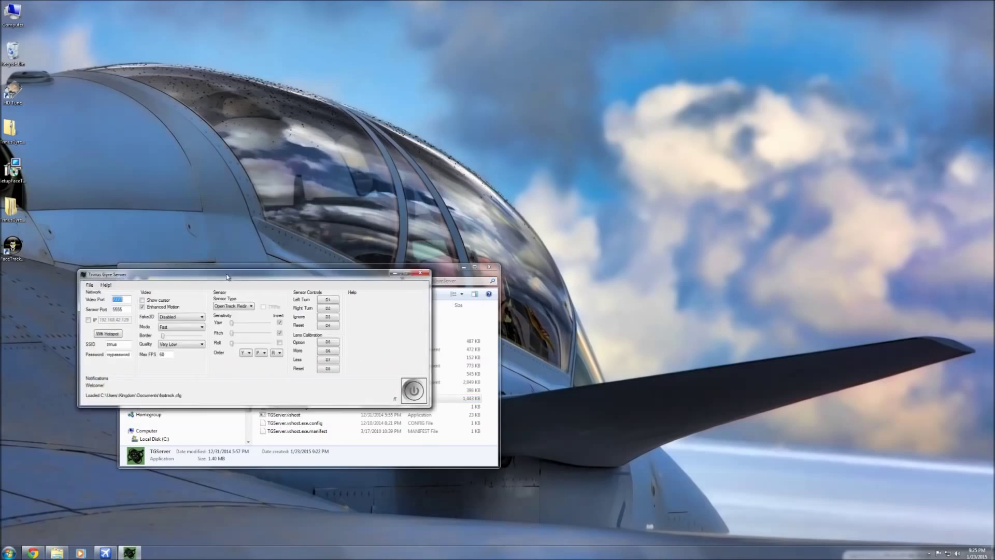
left_click(491, 268)
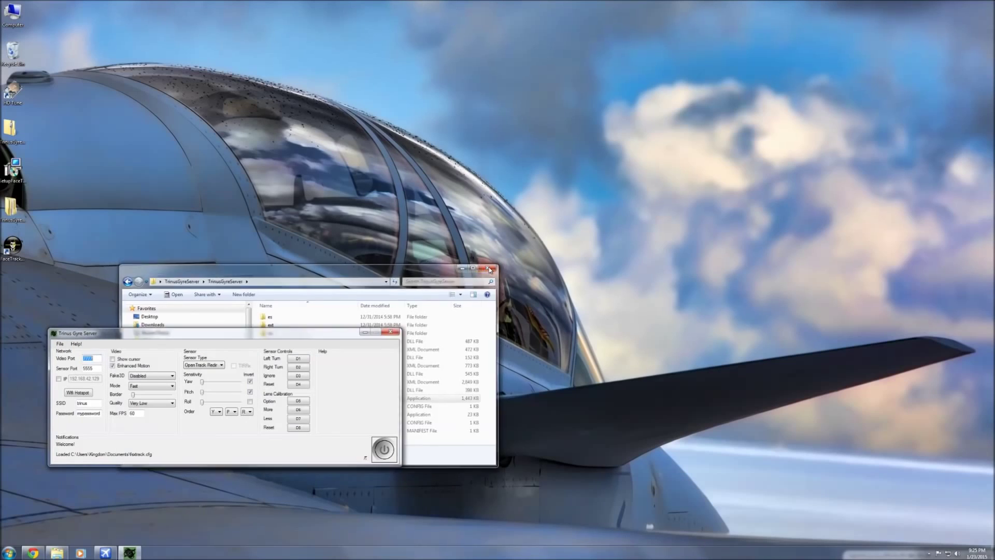
Step: Launch FaceTrackNoIR and set its tracker source to FaceTrackNoIR UDP
double_click(16, 247)
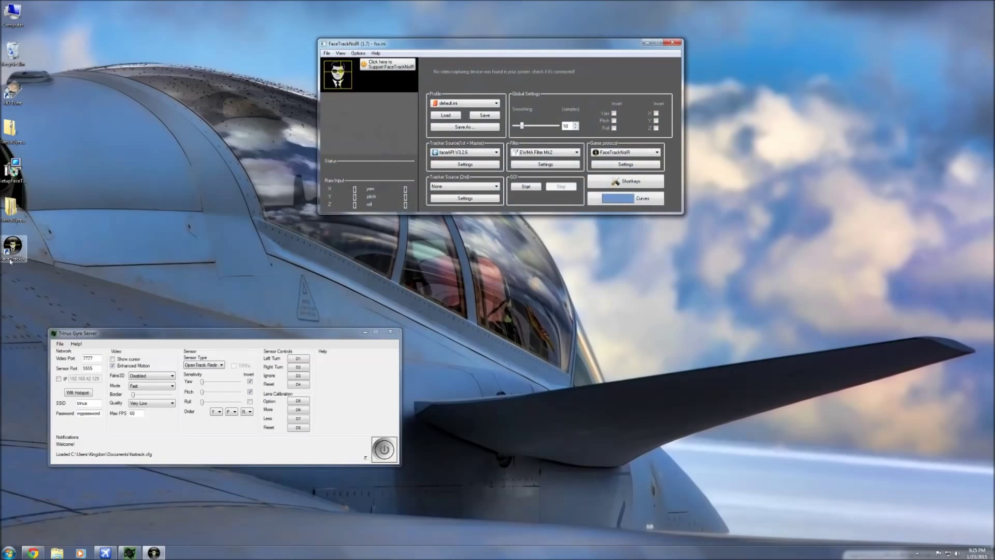
left_click_drag(443, 41, 188, 50)
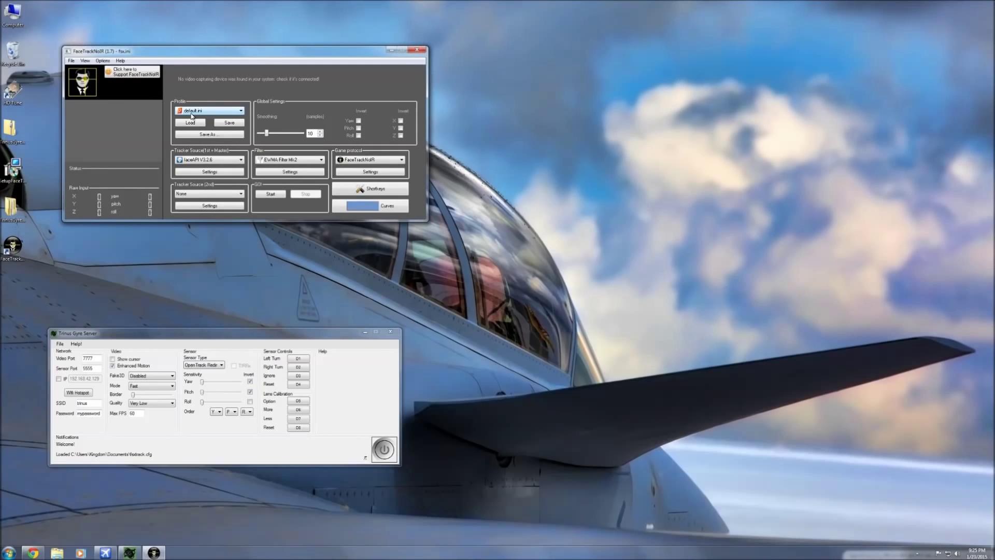
left_click(215, 161)
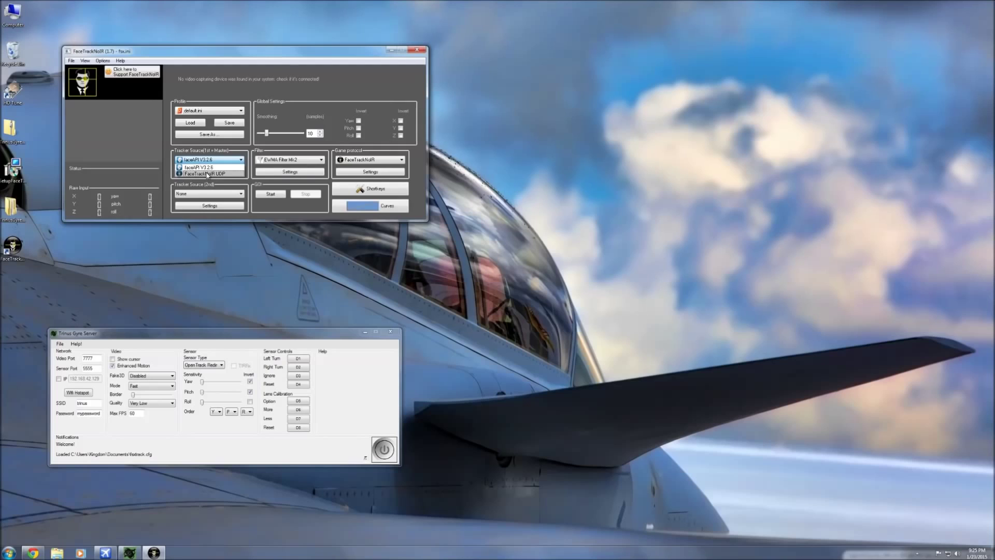
left_click(207, 173)
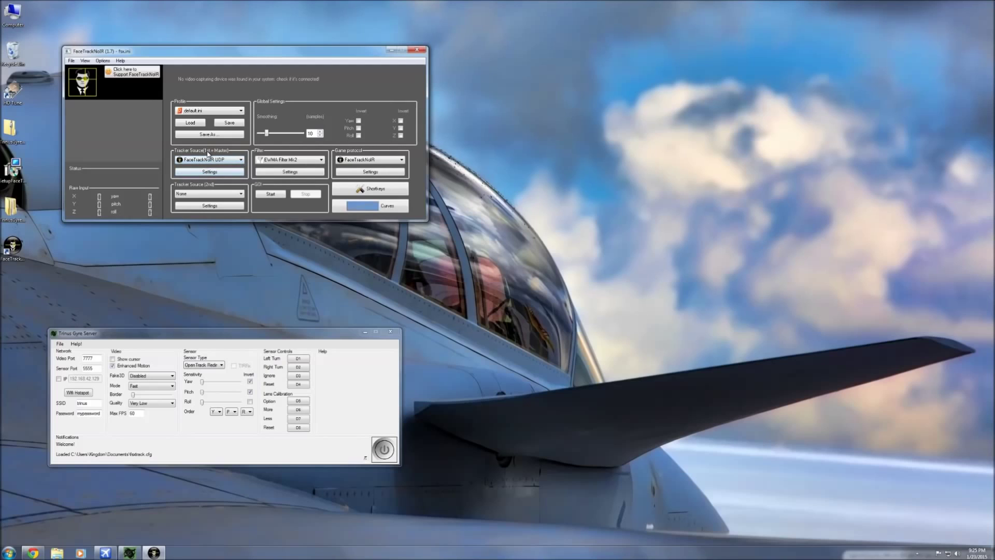
Step: Choose Accela Filter Mk2 as the filter and FSX SimConnect as the game protocol
left_click(281, 160)
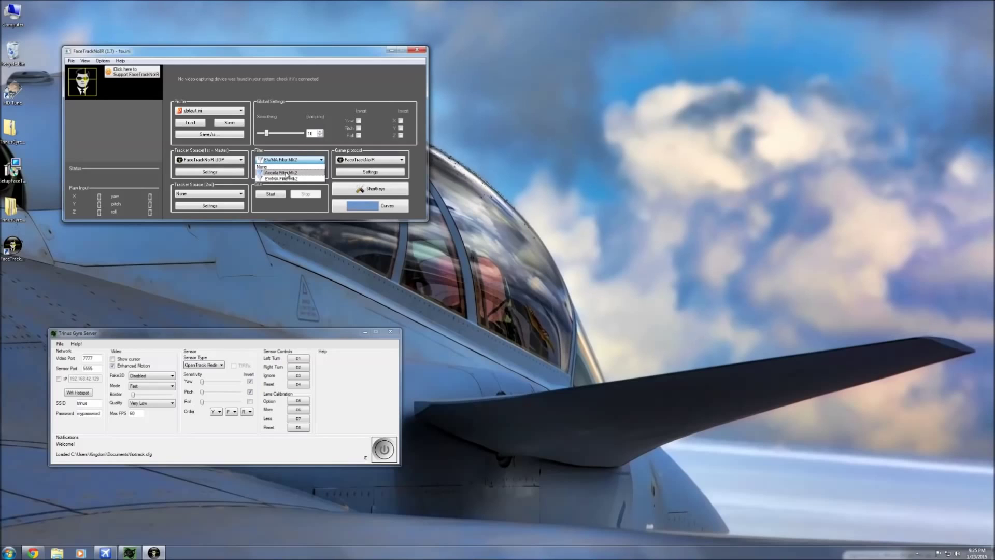
left_click(287, 173)
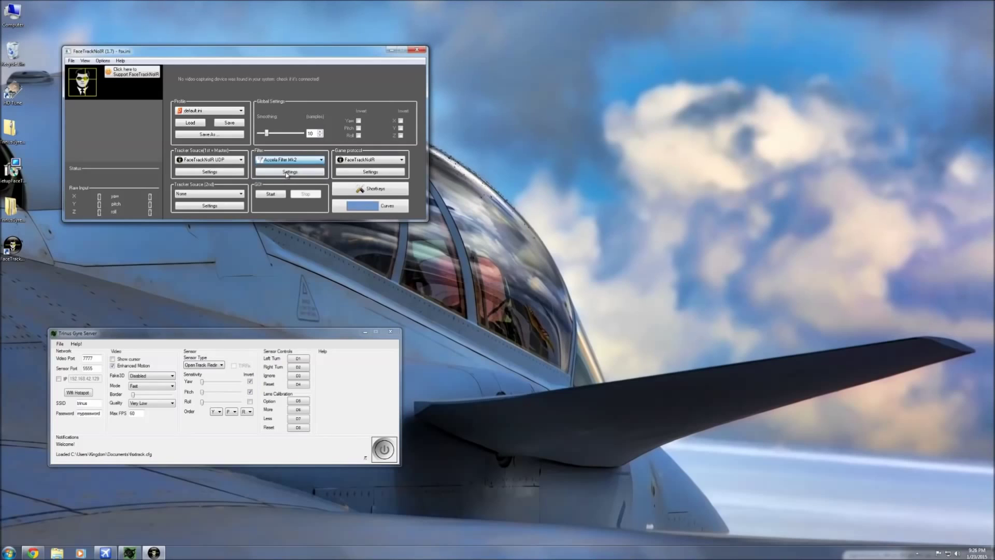
left_click(363, 162)
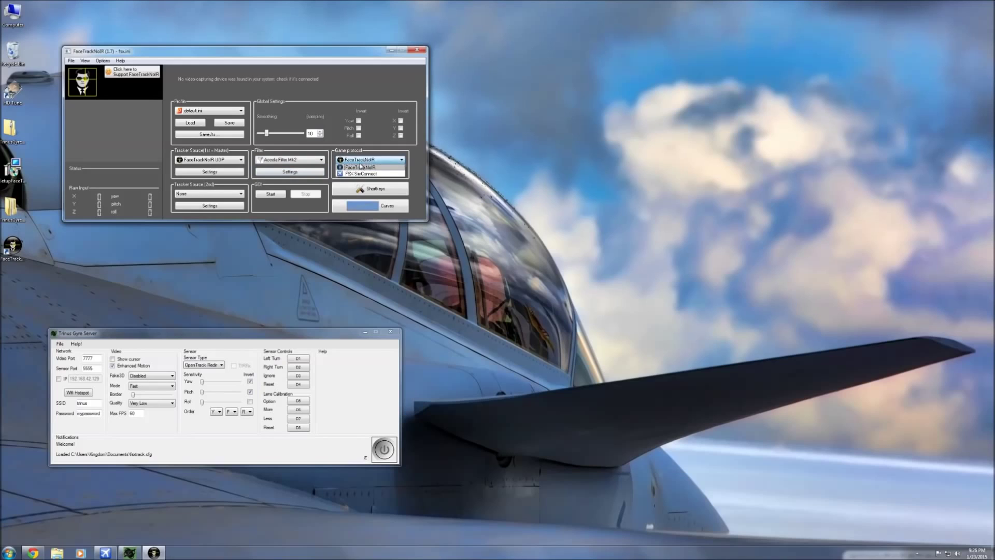
left_click(358, 173)
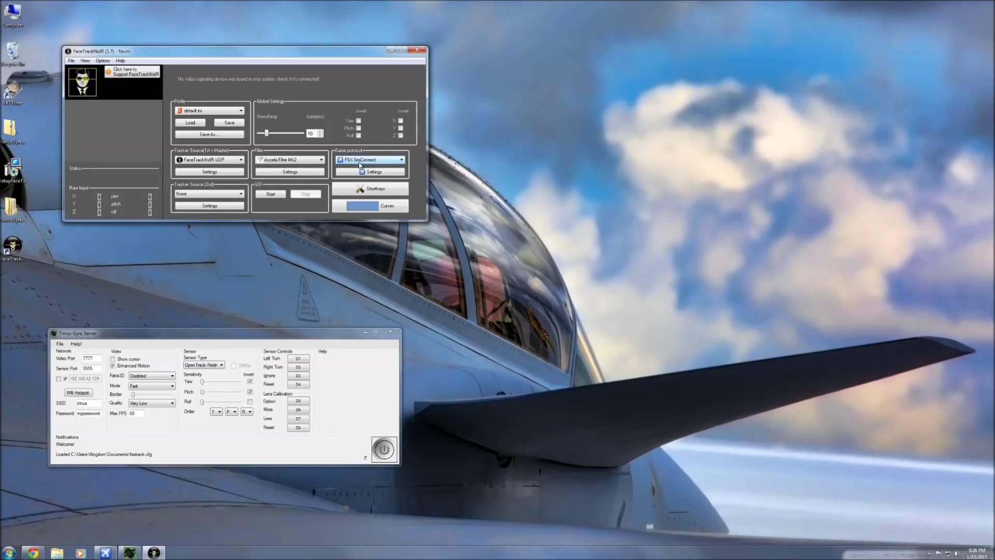
Step: Check the FaceTrackNoIR UDP tracker's port number and enabled axes, then accept with OK
left_click(225, 172)
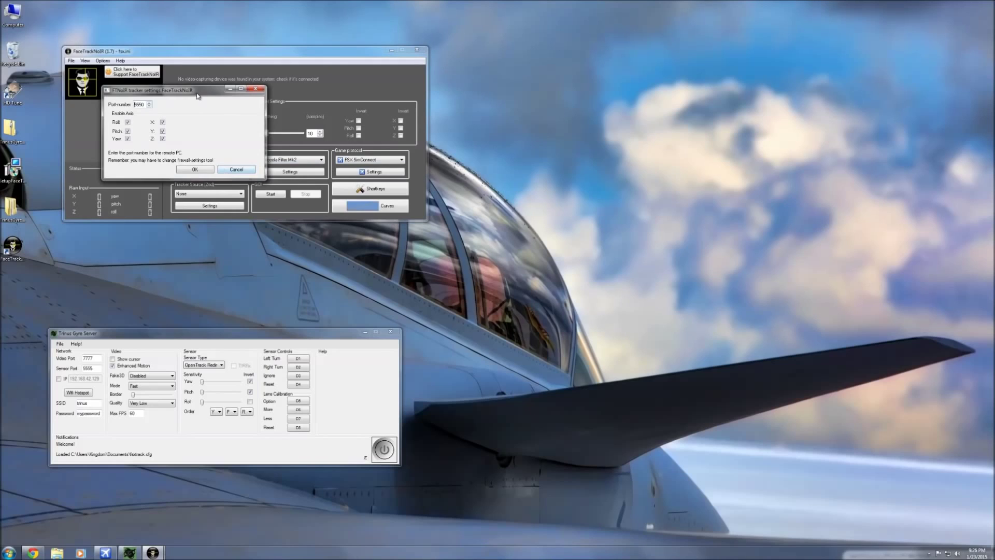
left_click_drag(197, 92, 252, 210)
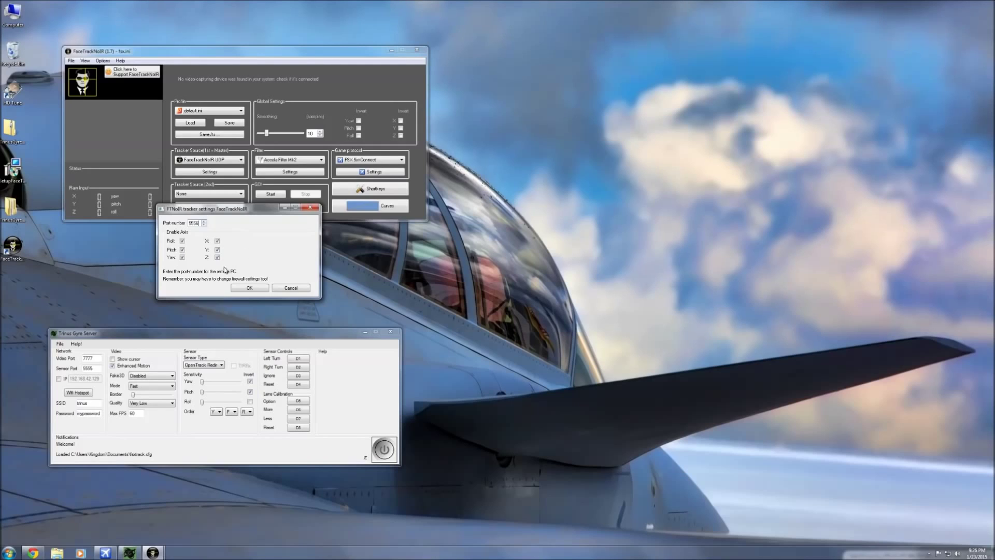
left_click(257, 289)
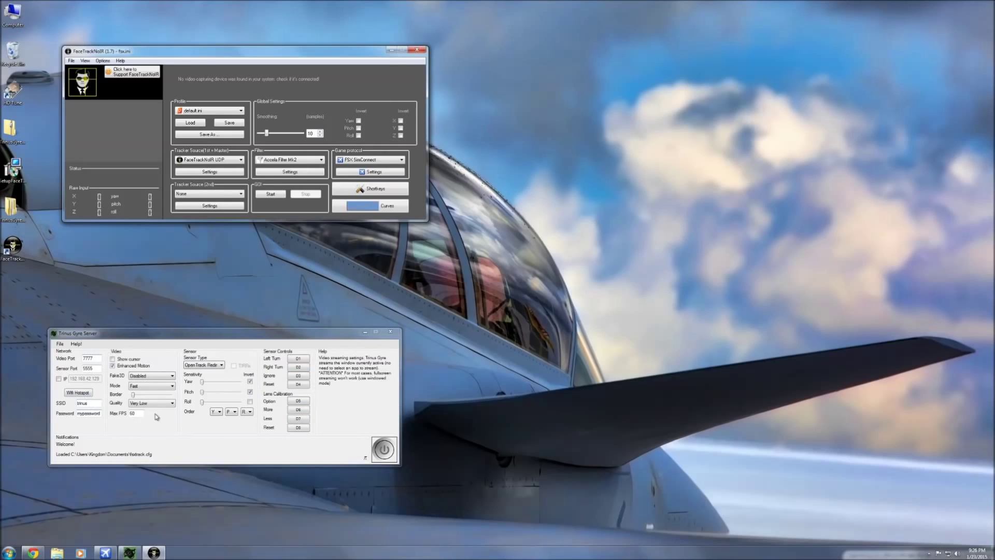
mouse_move(203, 365)
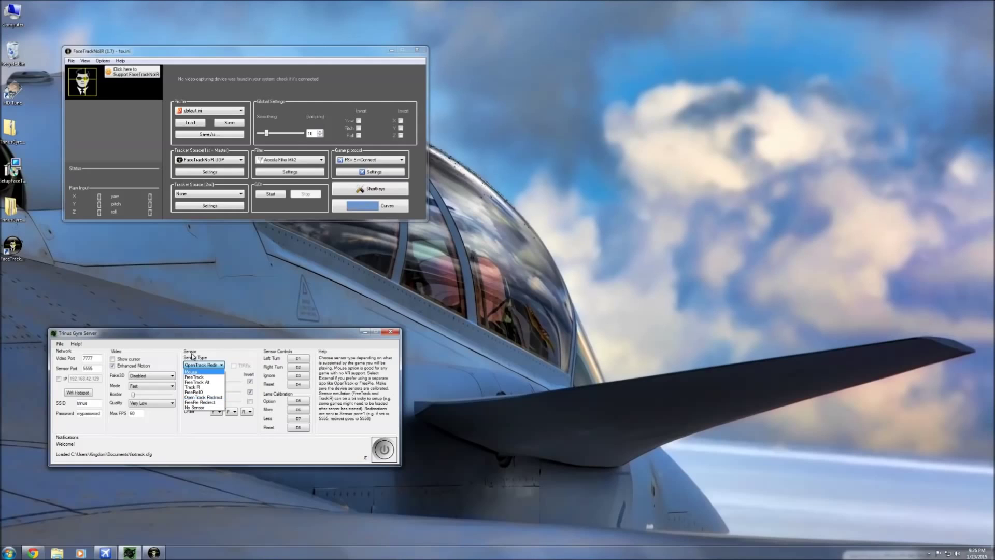
Step: Select OpenTrack Redirect as the Trinus sensor type and expand the Fake3D list
left_click(214, 398)
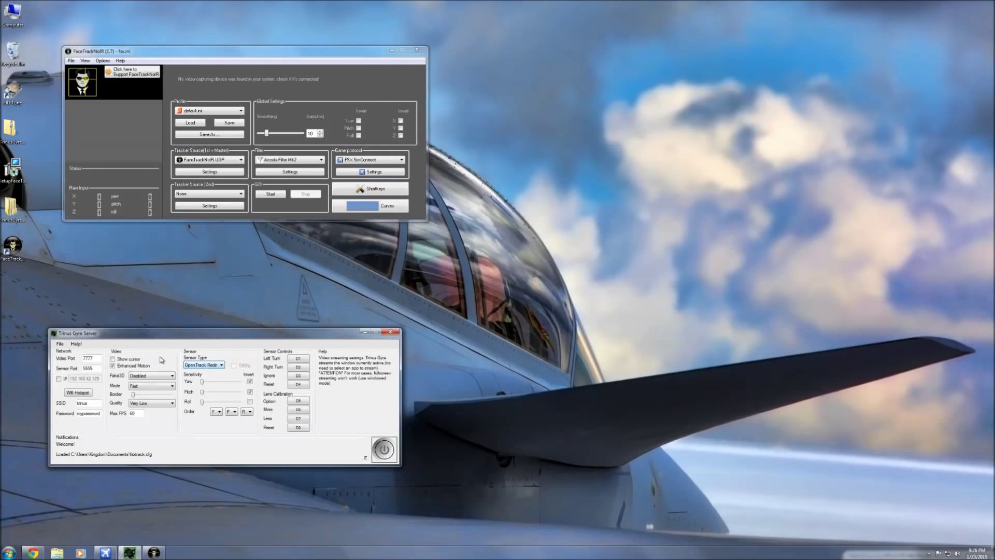
left_click(141, 376)
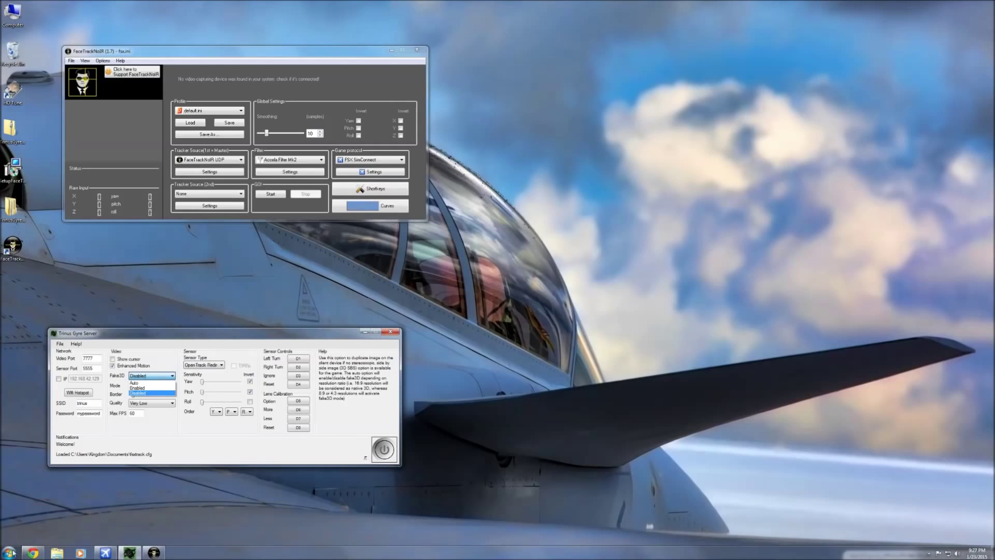
Step: Bring Chrome forward and switch to the DX ColorCross VR glasses tab
left_click(32, 553)
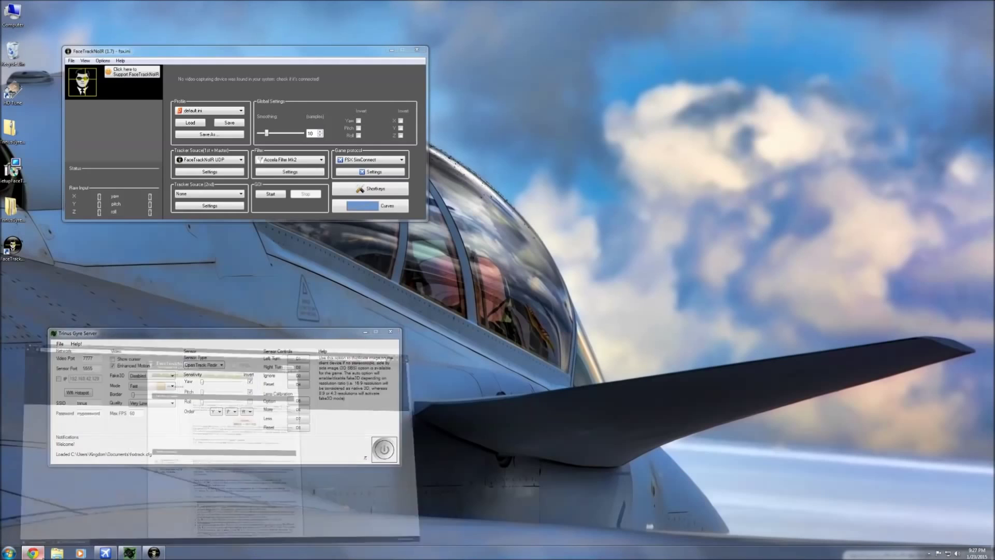
left_click(240, 4)
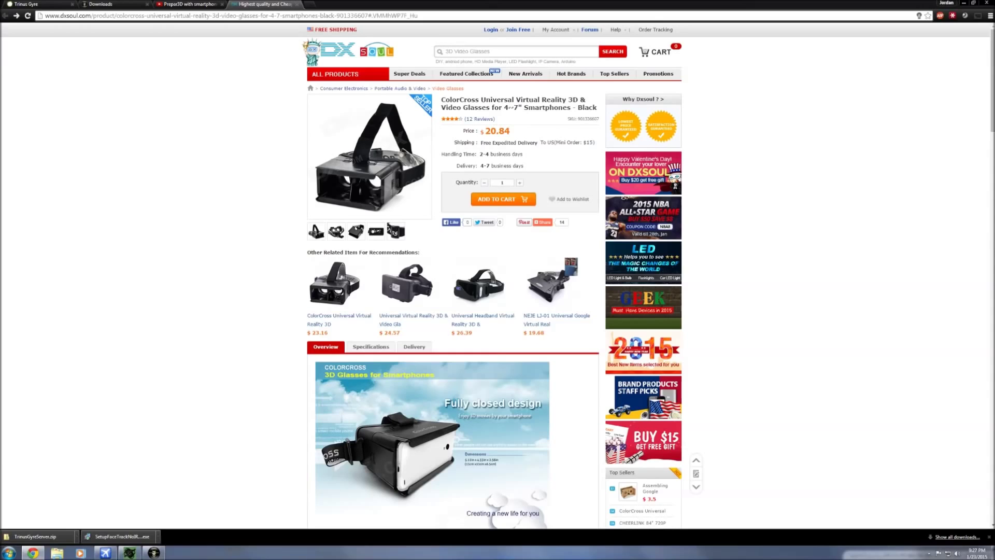
Step: Minimize Chrome and keep Trinus at Fake3D Disabled, Fast mode and Very Low quality
left_click(962, 3)
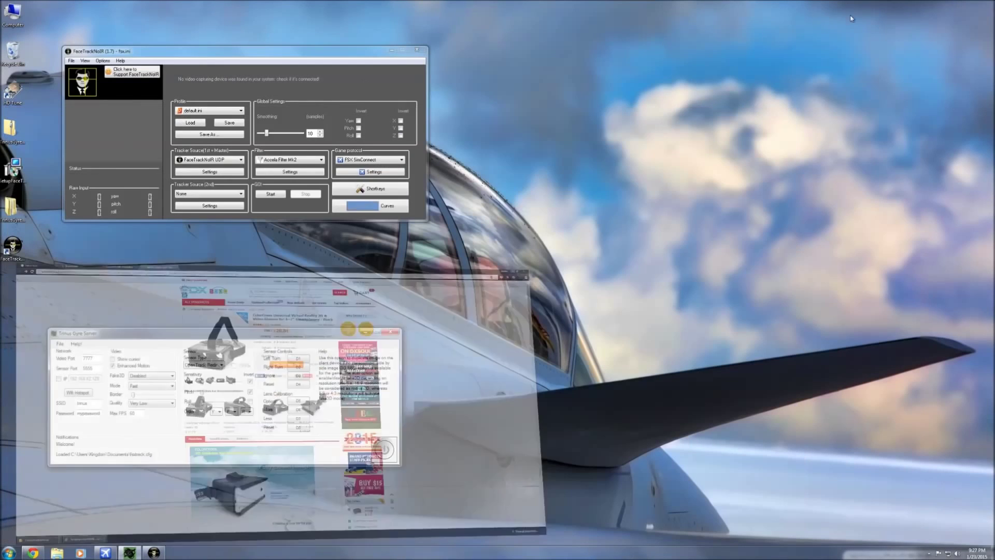
left_click(144, 379)
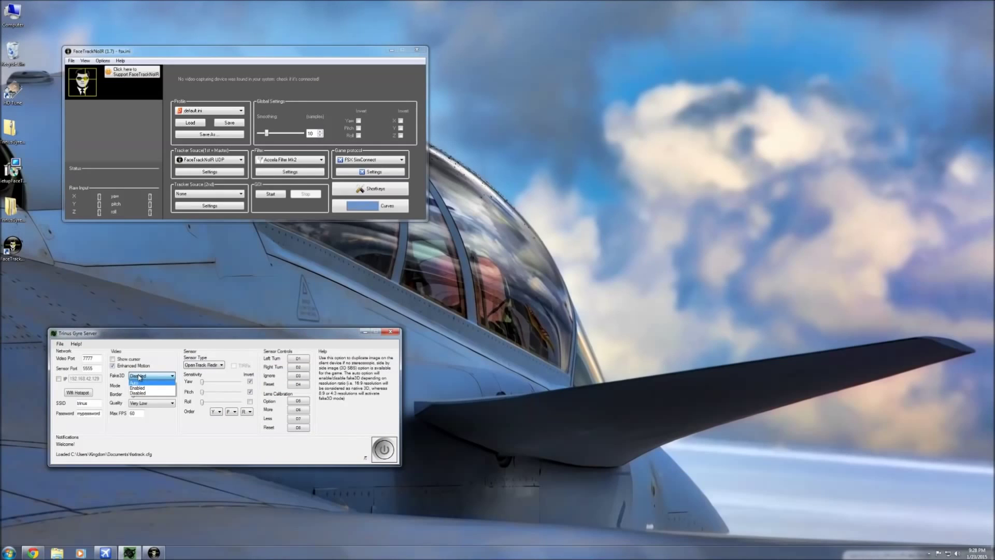
left_click(139, 377)
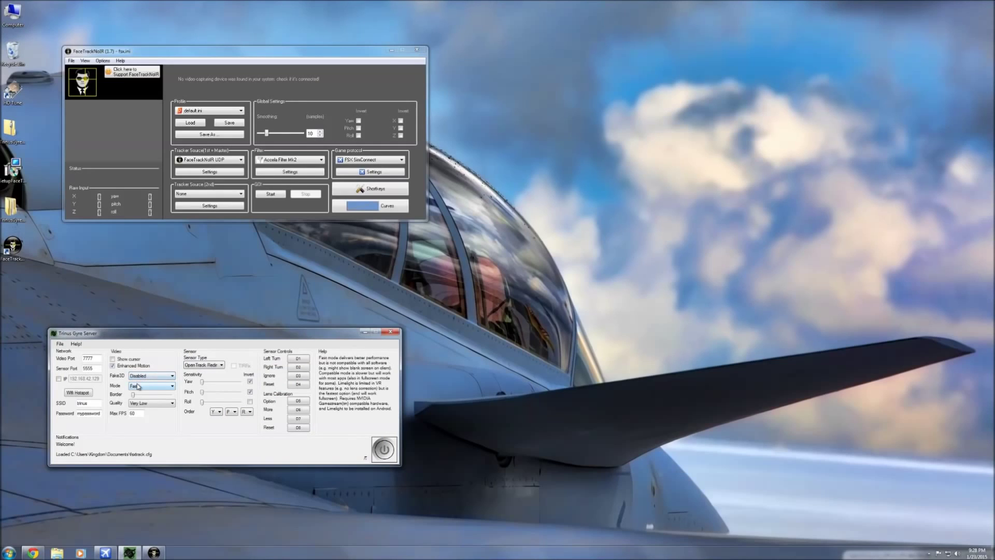
left_click(142, 387)
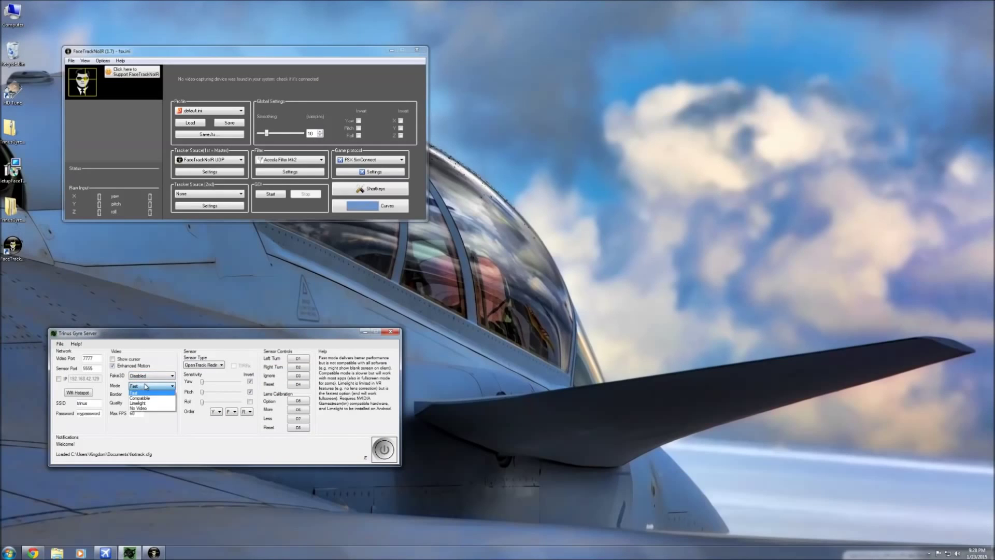
left_click(147, 391)
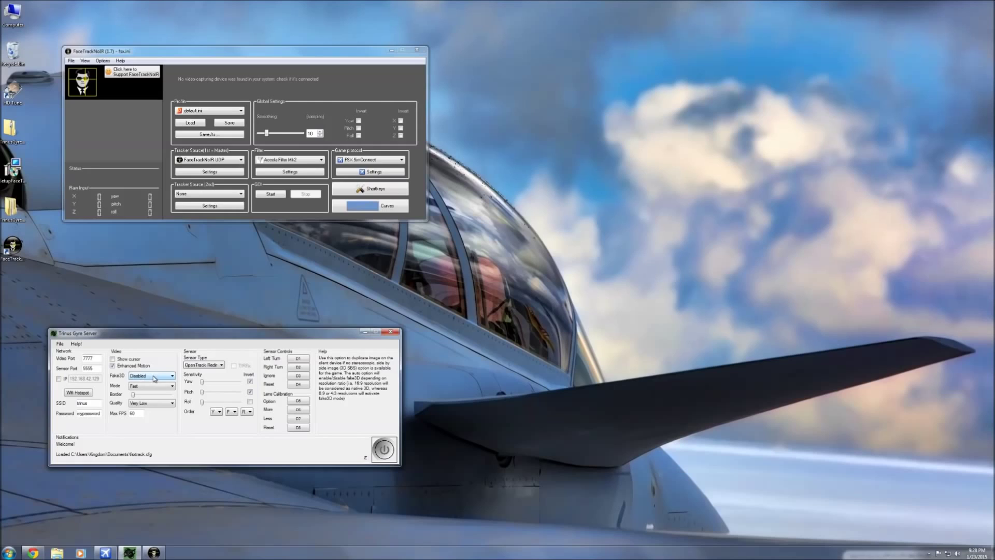
left_click(147, 404)
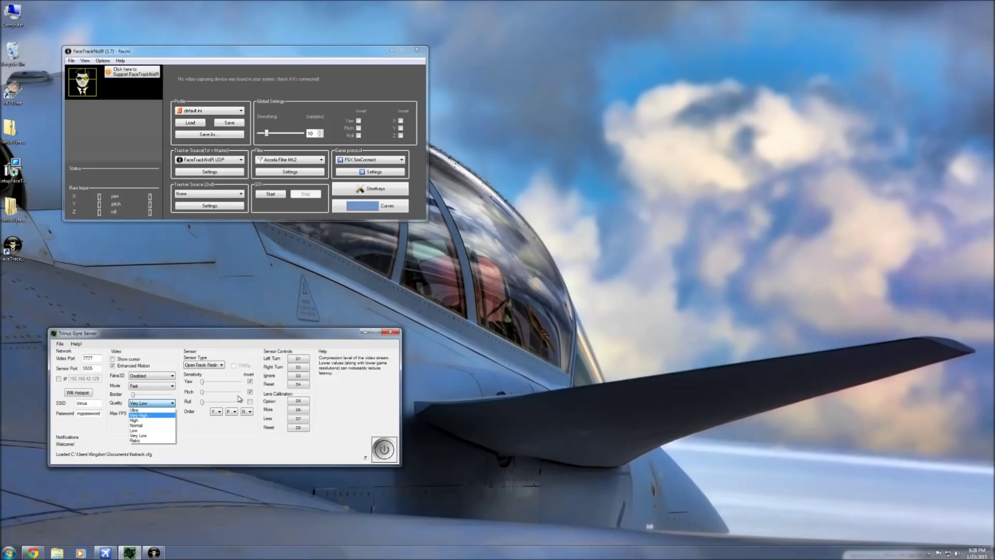
left_click(198, 441)
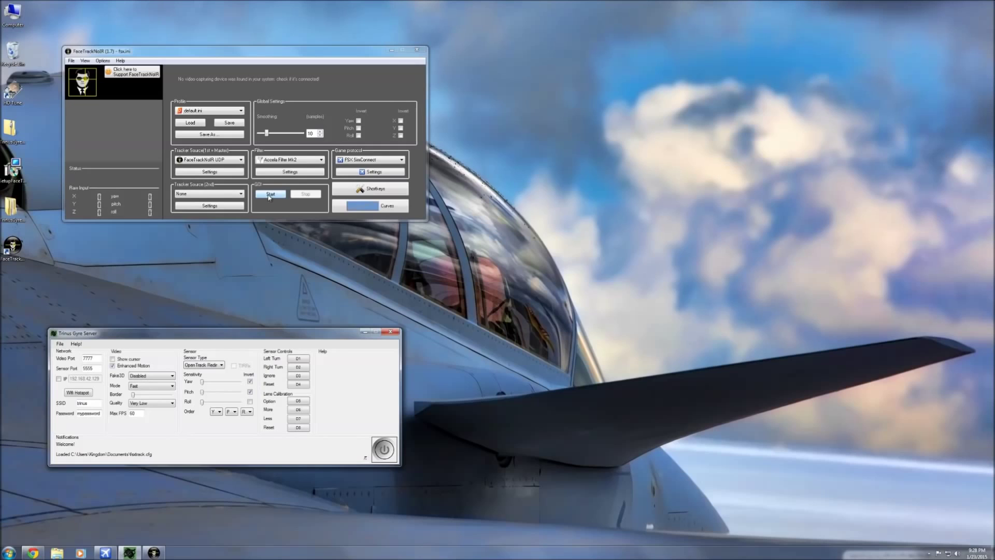
Step: Start FaceTrackNoIR tracking and the Trinus Gyre server, allowing both through the firewall
left_click(270, 196)
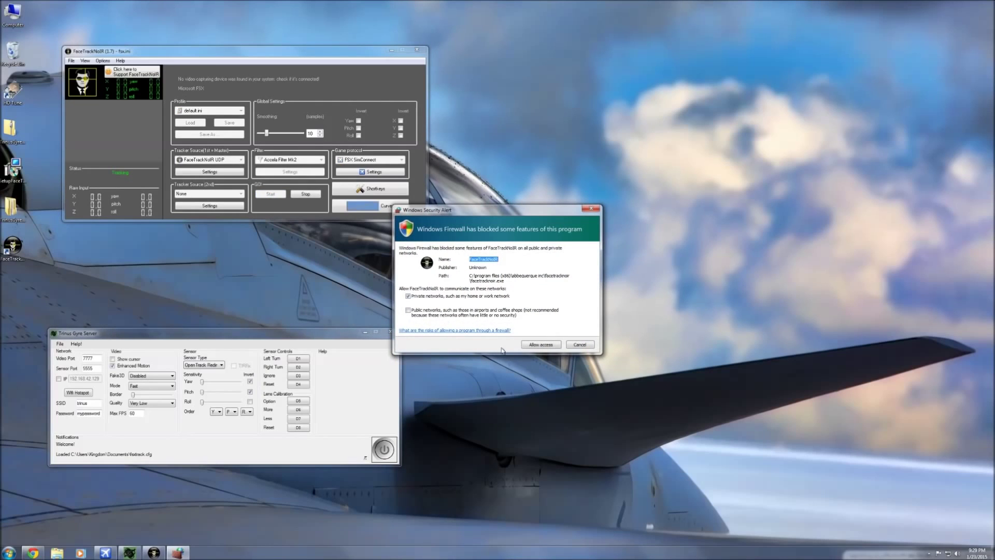
left_click(535, 346)
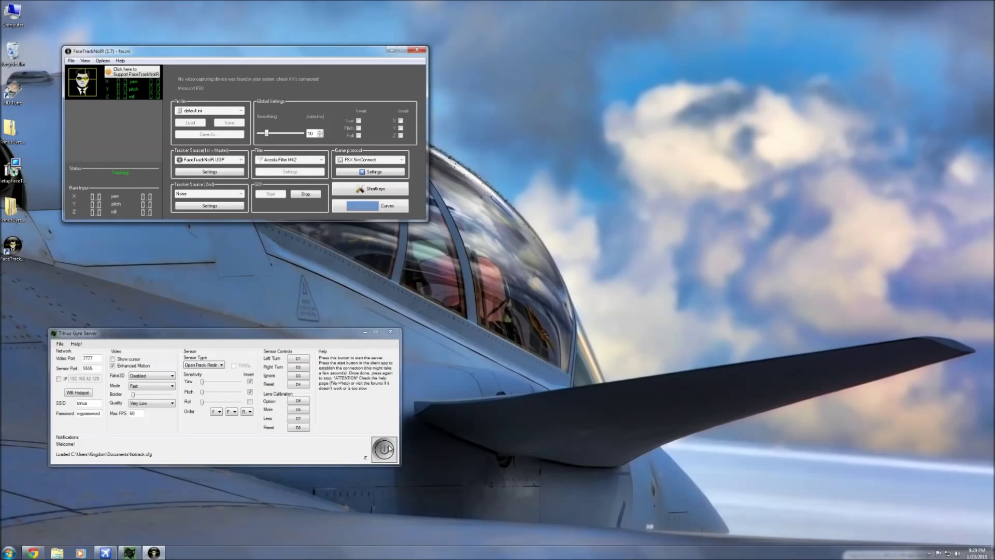
left_click(384, 448)
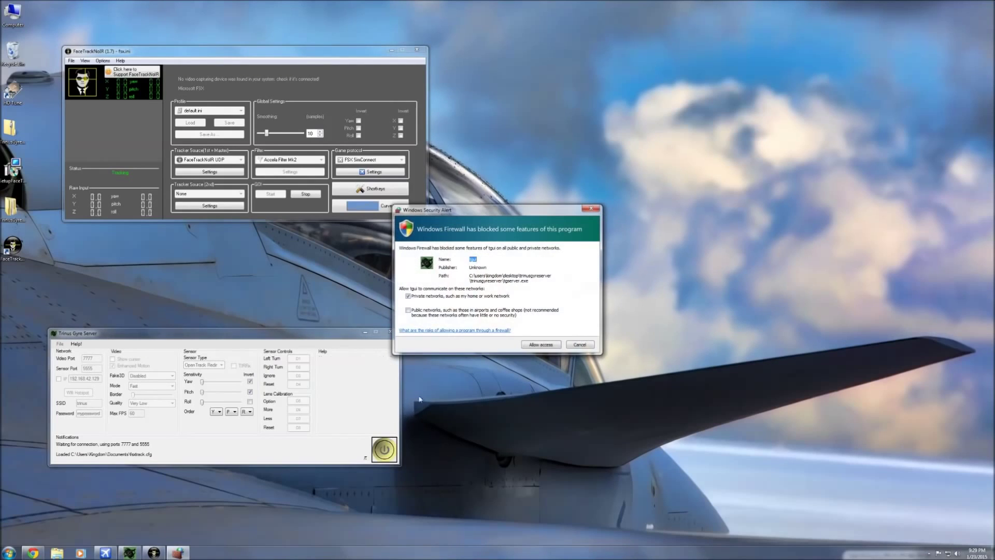
left_click(530, 343)
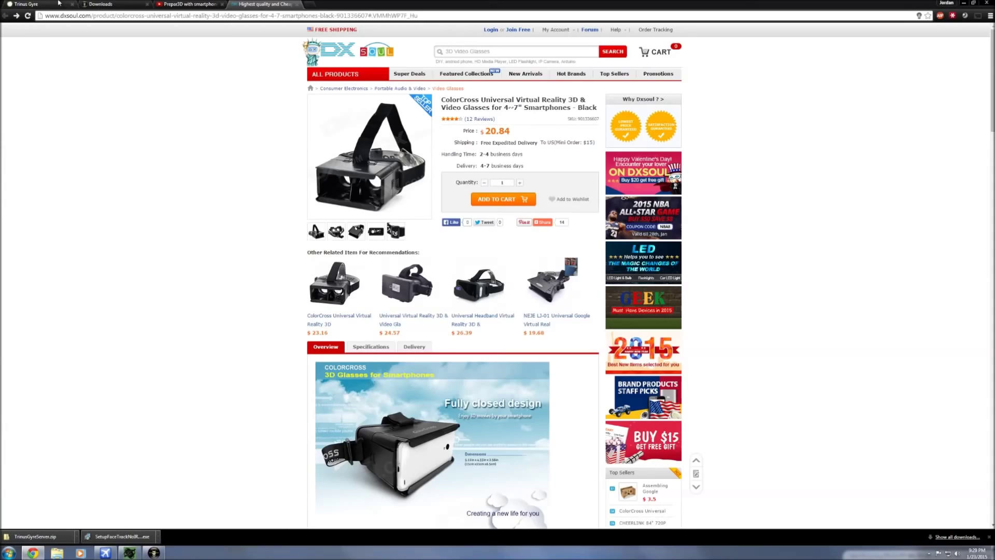
Step: Go to the Trinus Gyre website and navigate from HOME to the HELP page
left_click(47, 4)
scroll(632, 205, "down", 5)
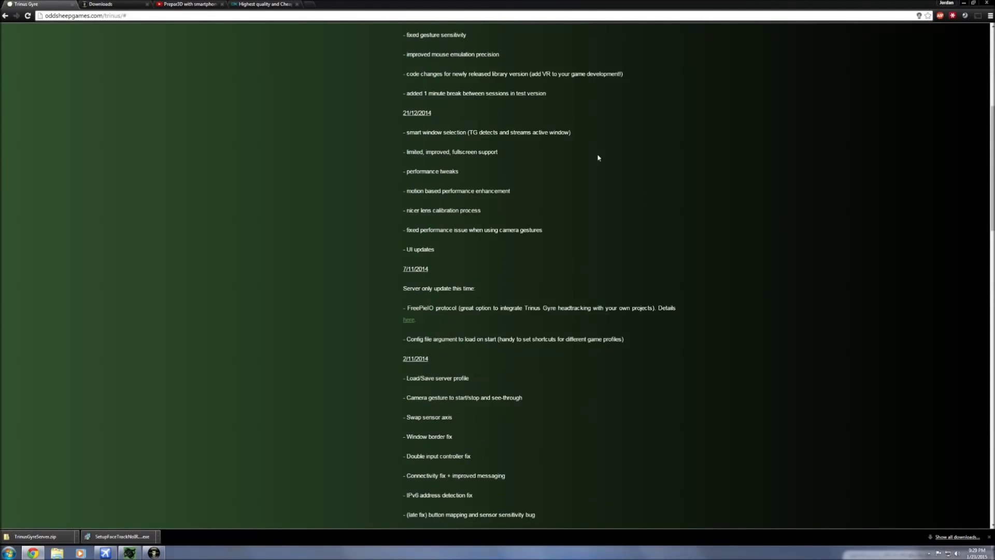
scroll(598, 156, "up", 5)
left_click(442, 50)
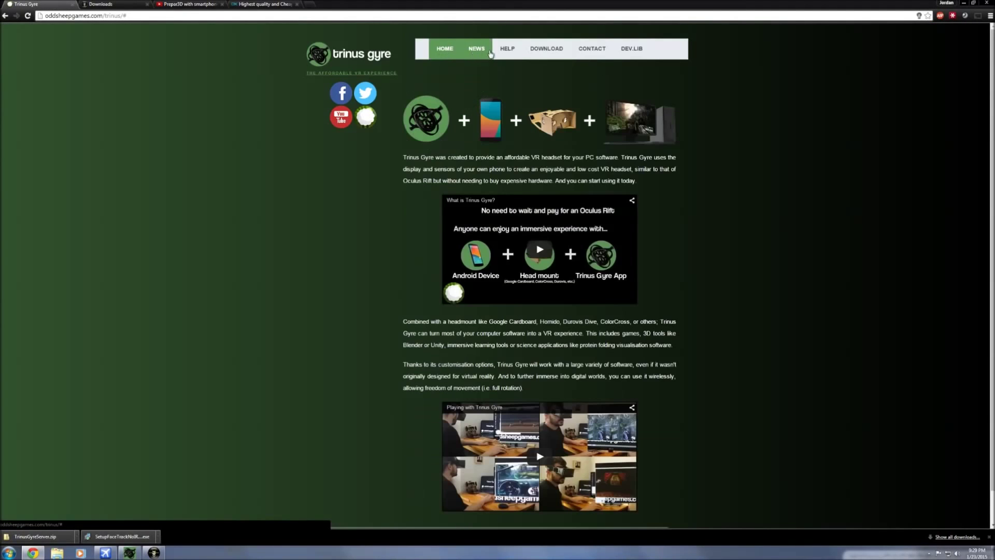
scroll(464, 47, "down", 1)
scroll(464, 39, "up", 1)
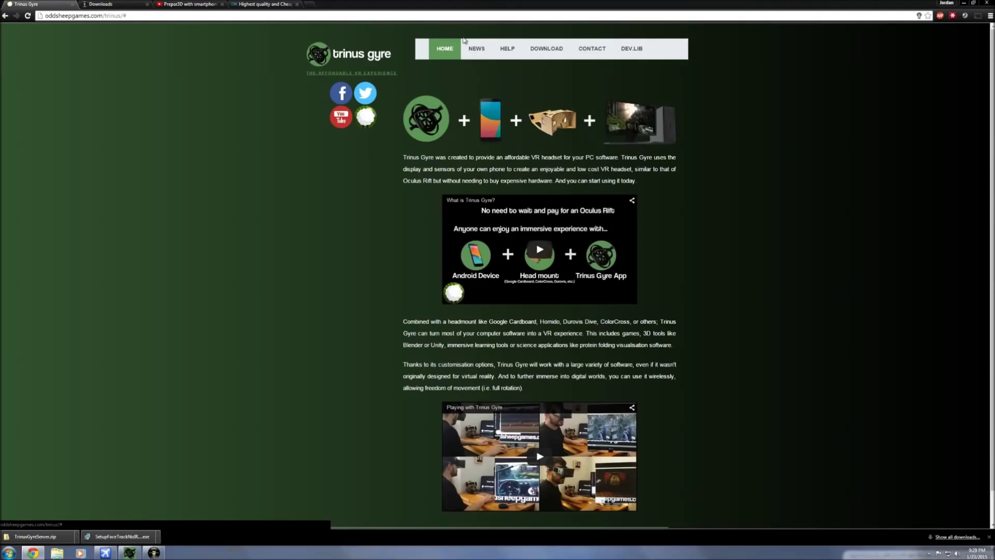
left_click(507, 48)
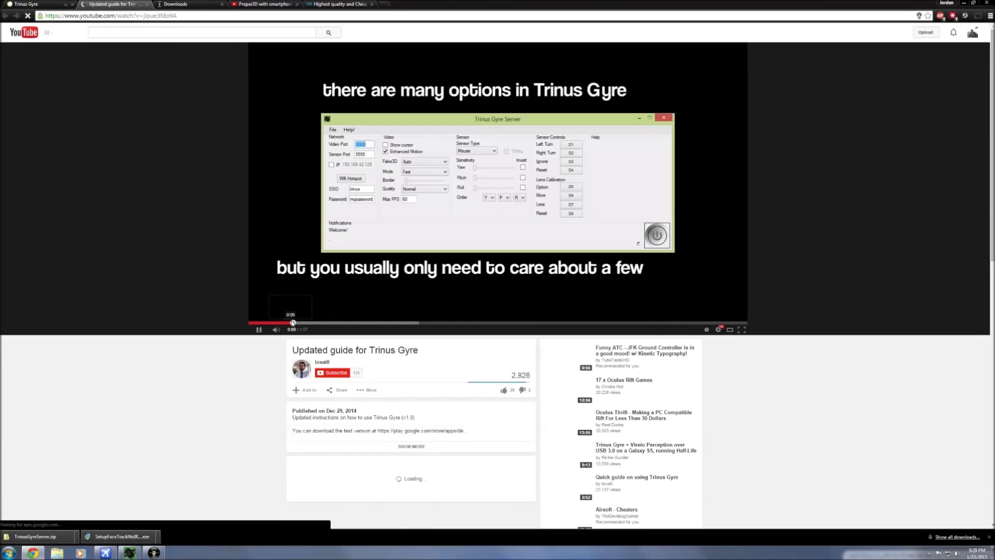
Step: Skip the YouTube guide to the USB connection slide, pause it, then close it
key("Right")
key("Right")
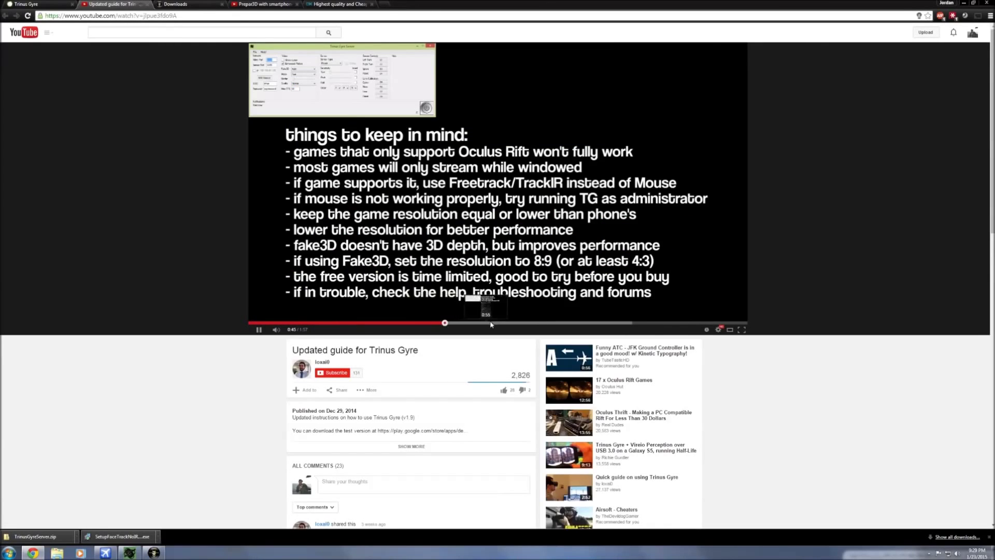
key("Right")
key("Right")
key("Right")
key("Right")
left_click(505, 323)
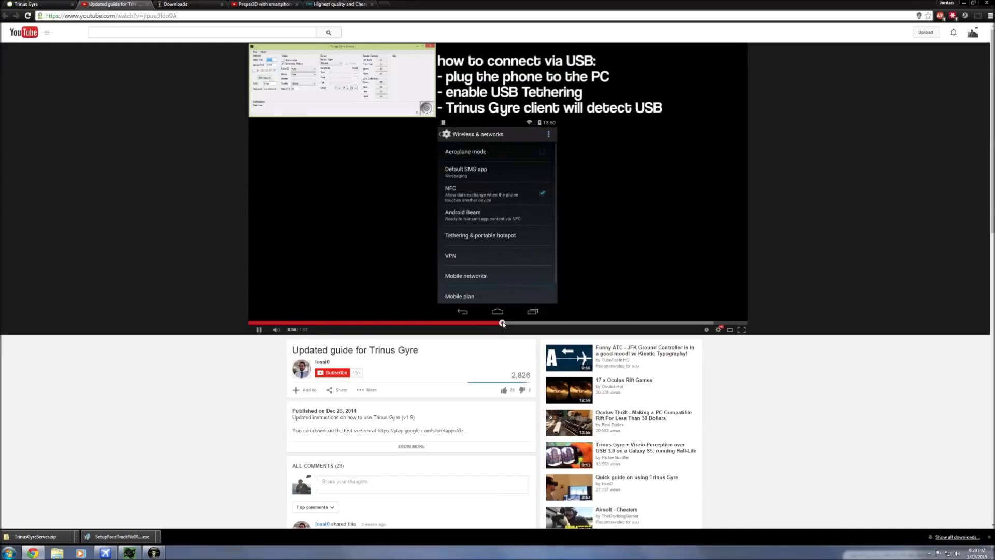
left_click(346, 192)
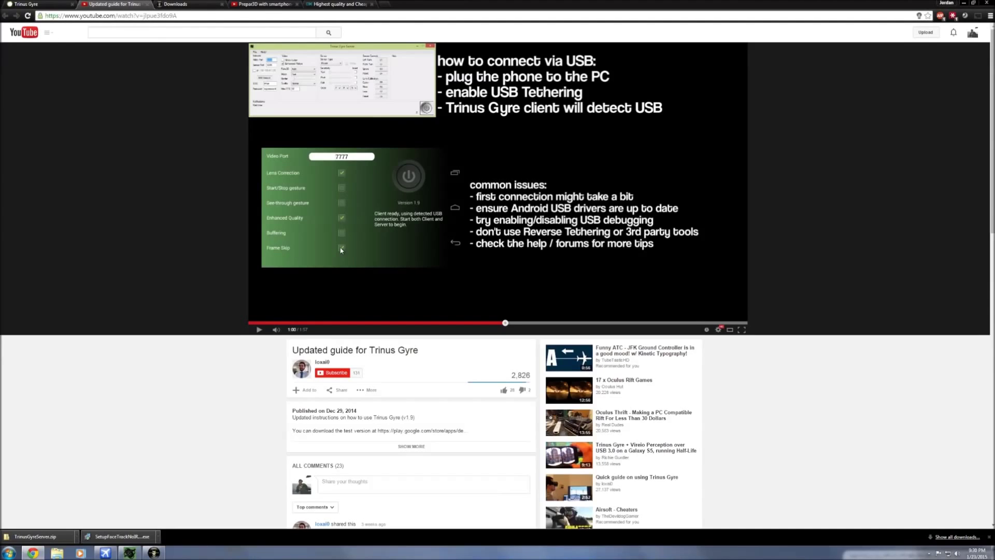
left_click(148, 4)
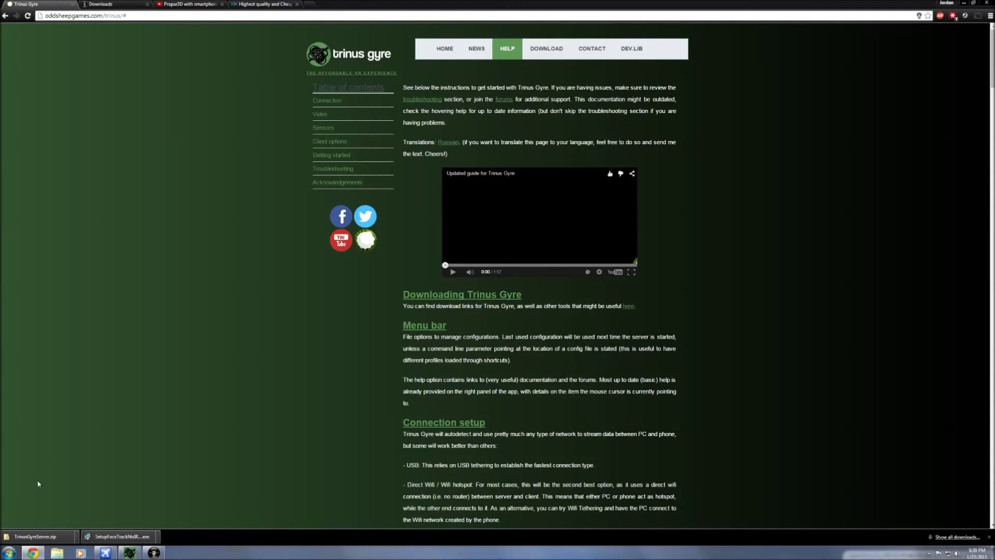
Step: Minimize Chrome to reveal the desktop and bring Flight Simulator X forward
left_click(971, 4)
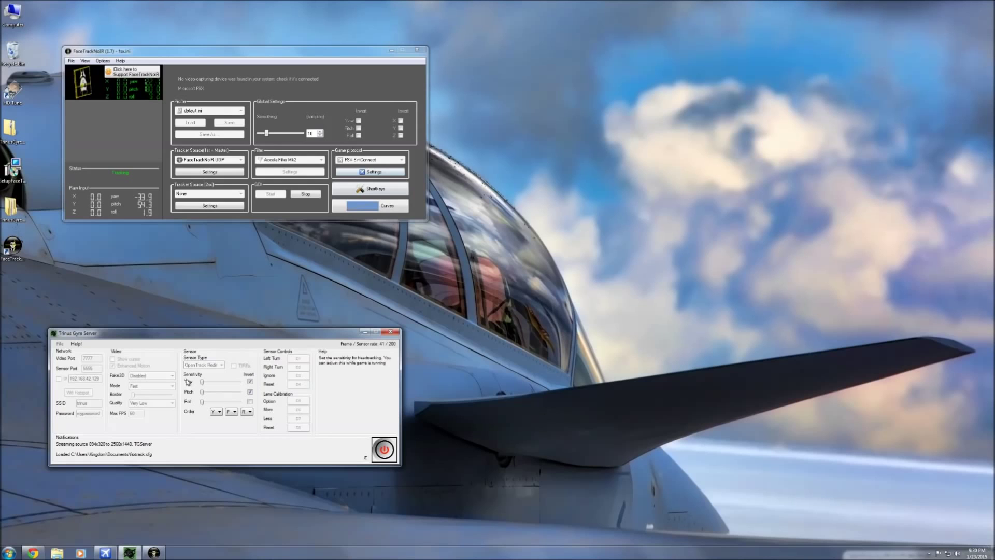
left_click(104, 553)
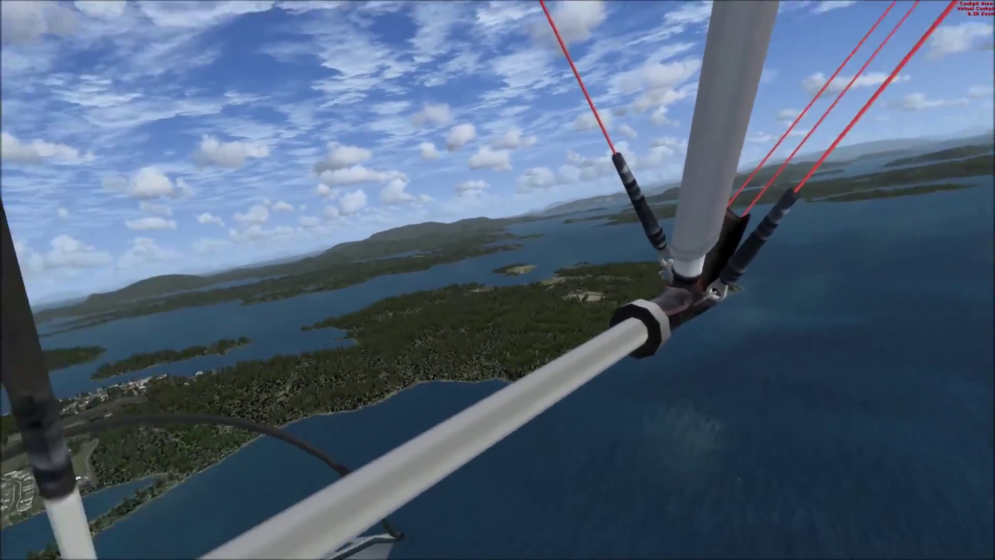
Step: Look around the trike cockpit with head tracking, then pause the simulation
key("alt")
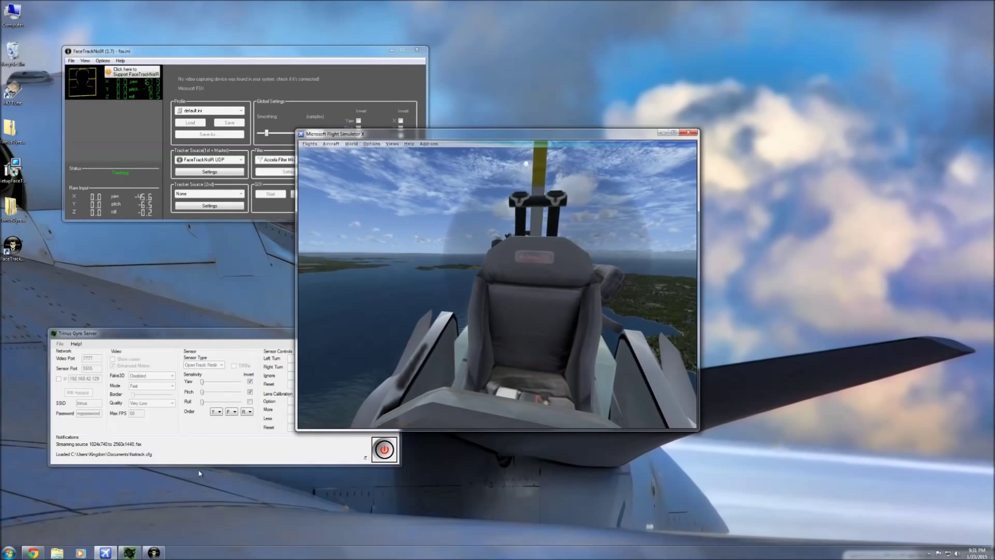
Step: Switch from Trinus back to FSX, pause with P, and drag its window right
left_click(206, 456)
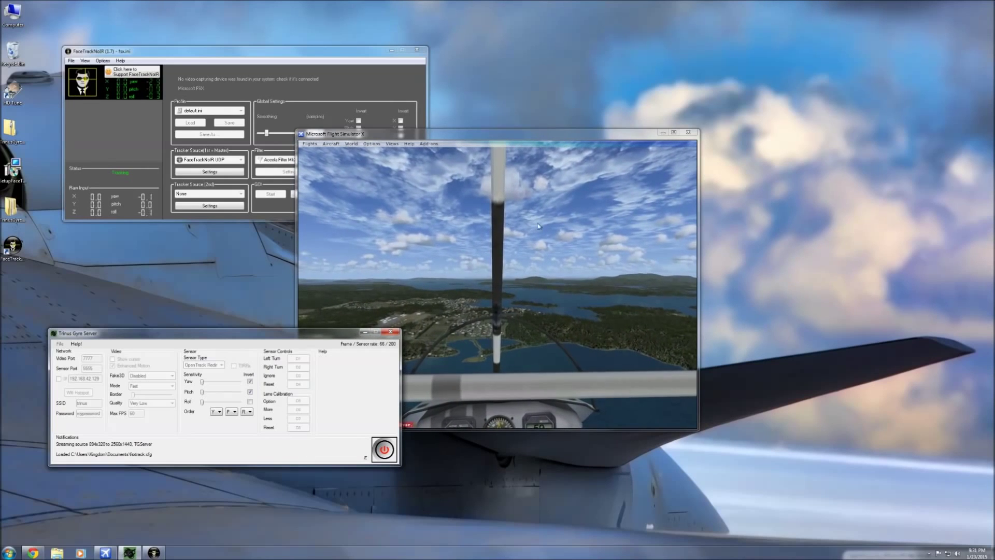
left_click(669, 133)
key("p")
key("p")
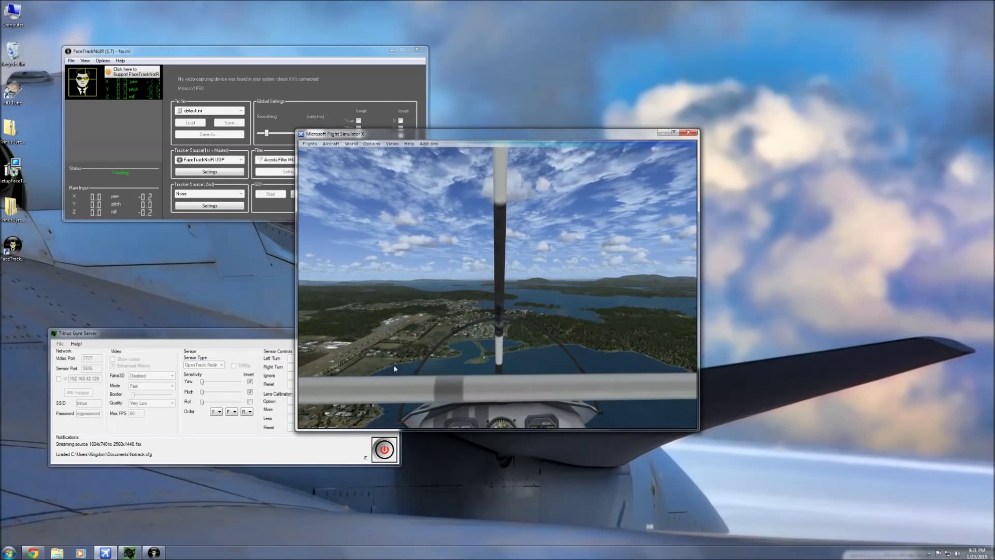
left_click_drag(495, 133, 678, 116)
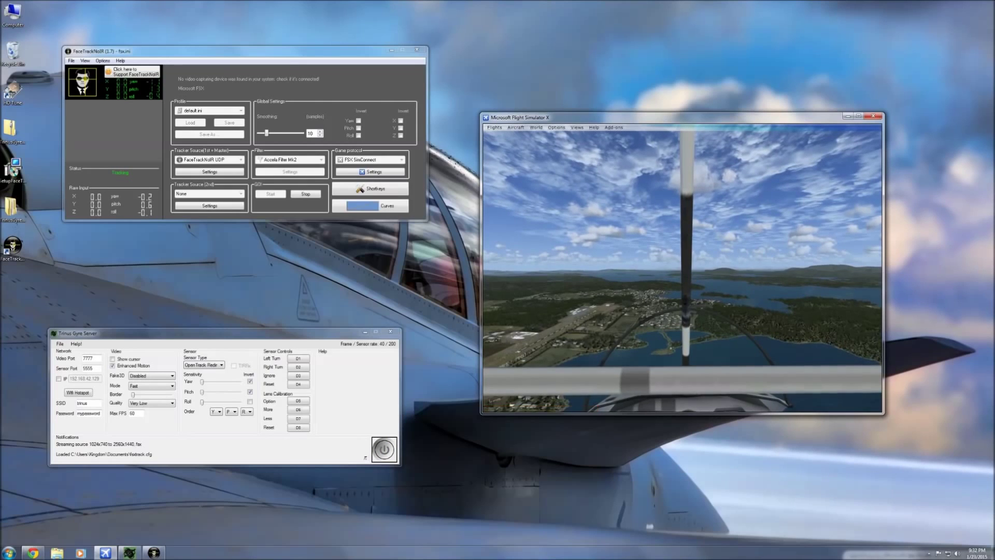
Step: Restart Trinus streaming, pause and resume with P, and make FSX fullscreen with Alt+Enter
left_click(383, 448)
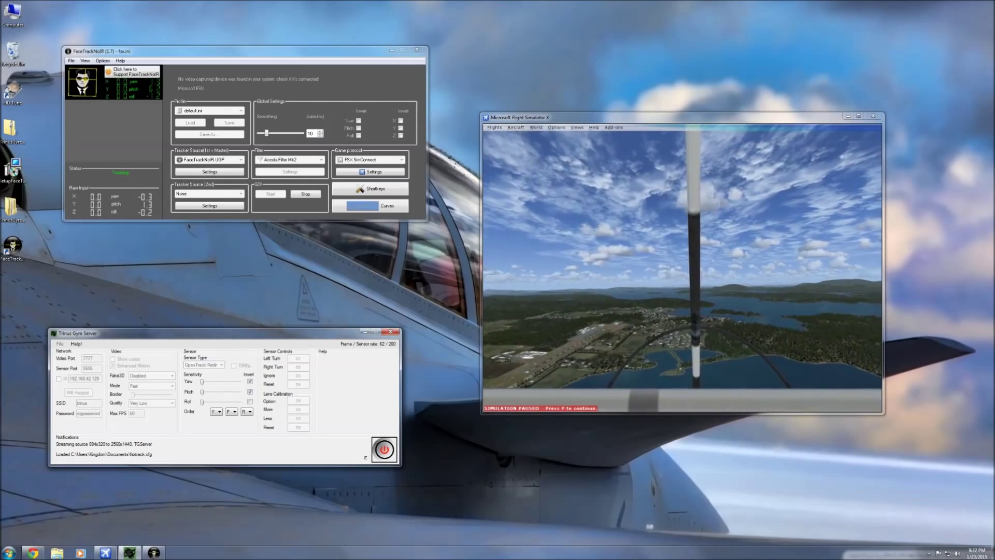
key("p")
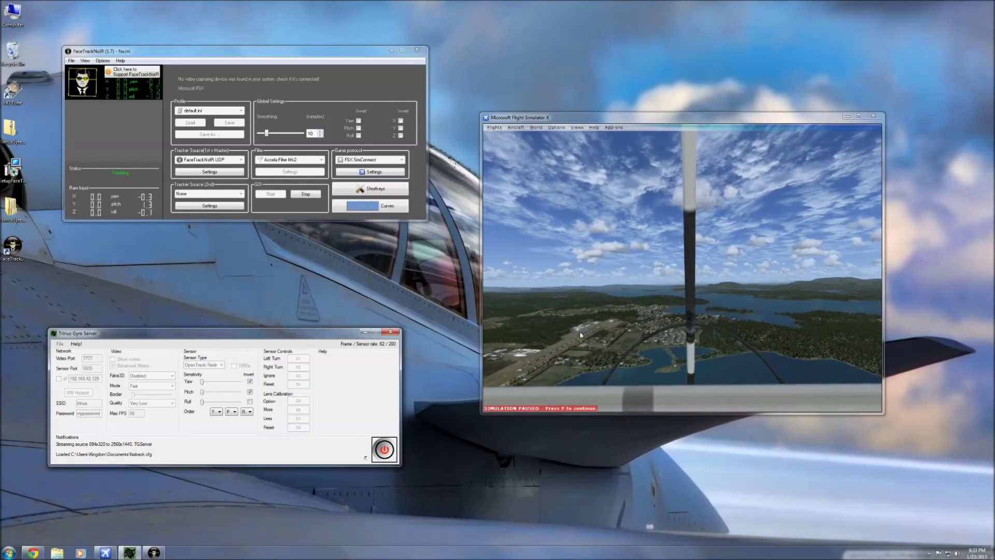
key("p")
key("p")
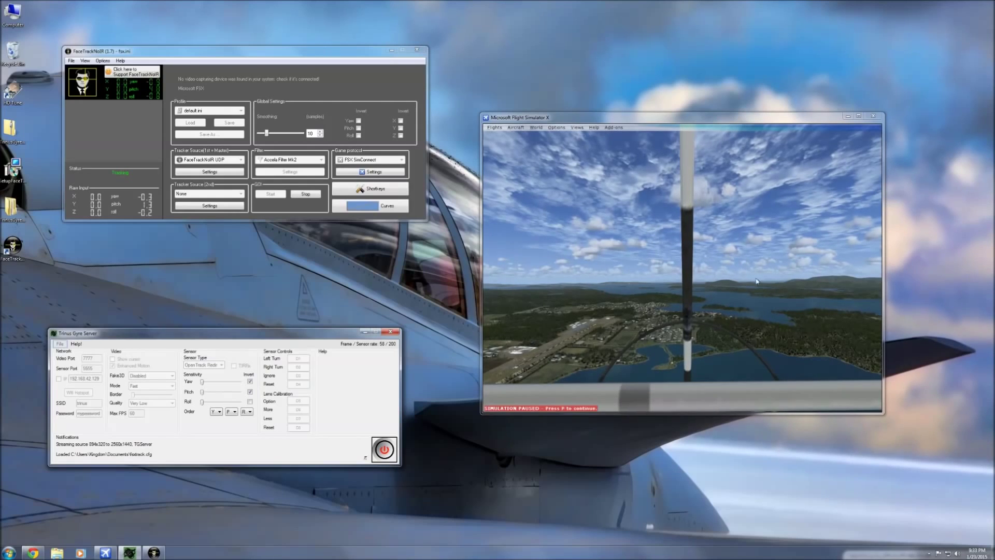
left_click(626, 272)
key("alt+Return")
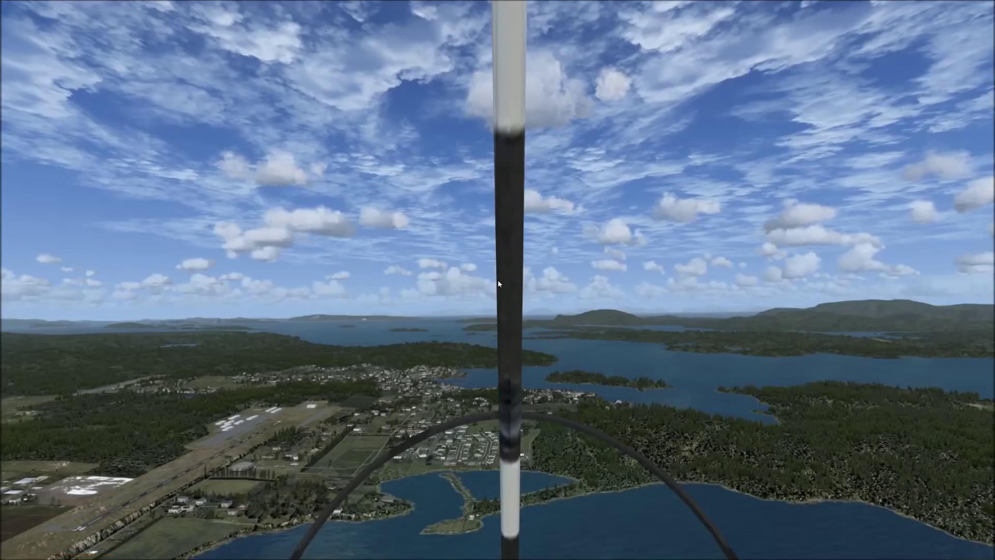